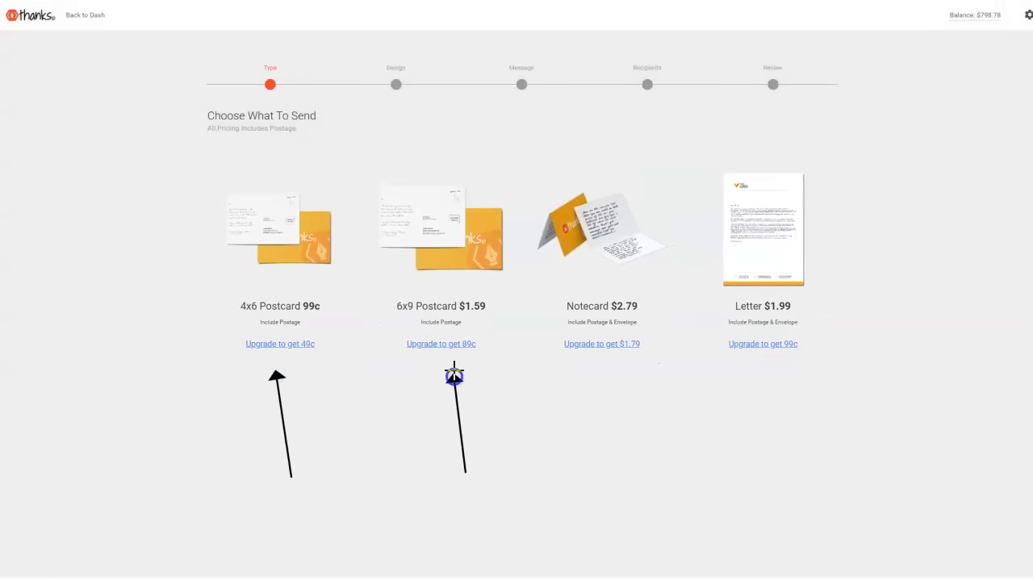
- Scroll the Choose What To Send options to reach the 6x9 Postcard
drag(591, 458, 607, 395)
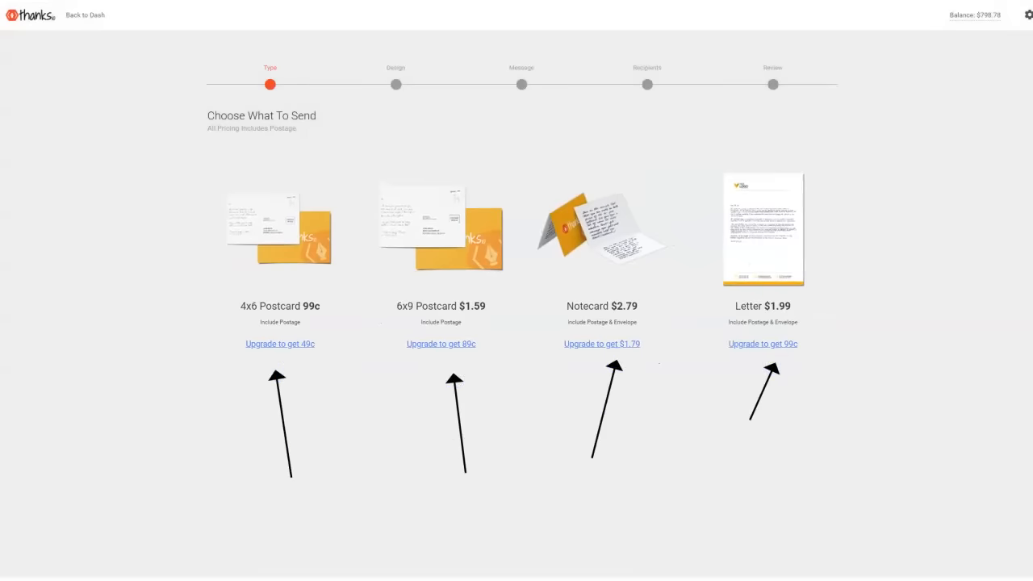
- Pick the 6x9 postcard and apply the Happy Mother's Day rainbow design as its front image
click(496, 218)
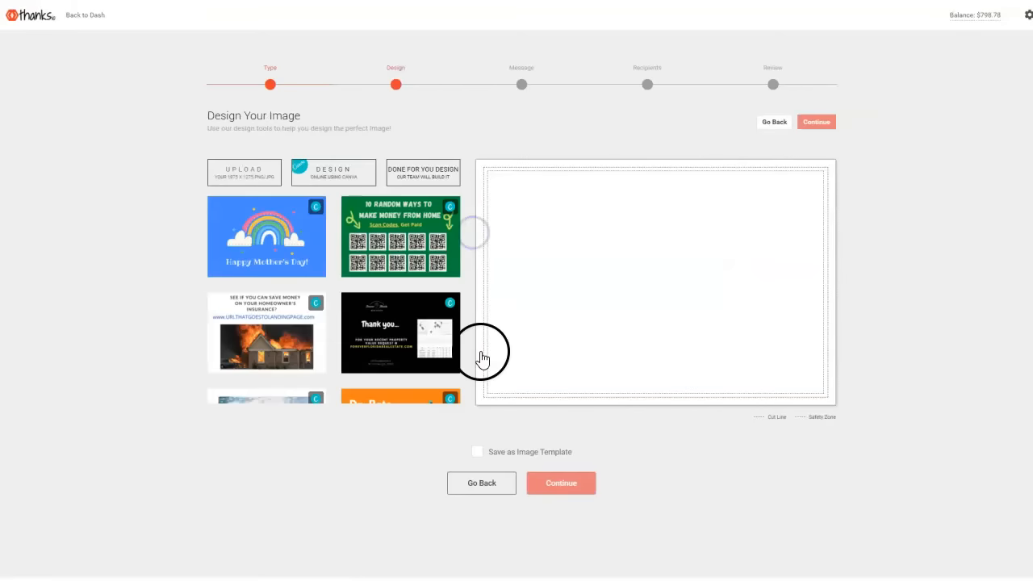
scroll(335, 303, down, 4)
scroll(331, 283, down, 4)
scroll(323, 266, down, 4)
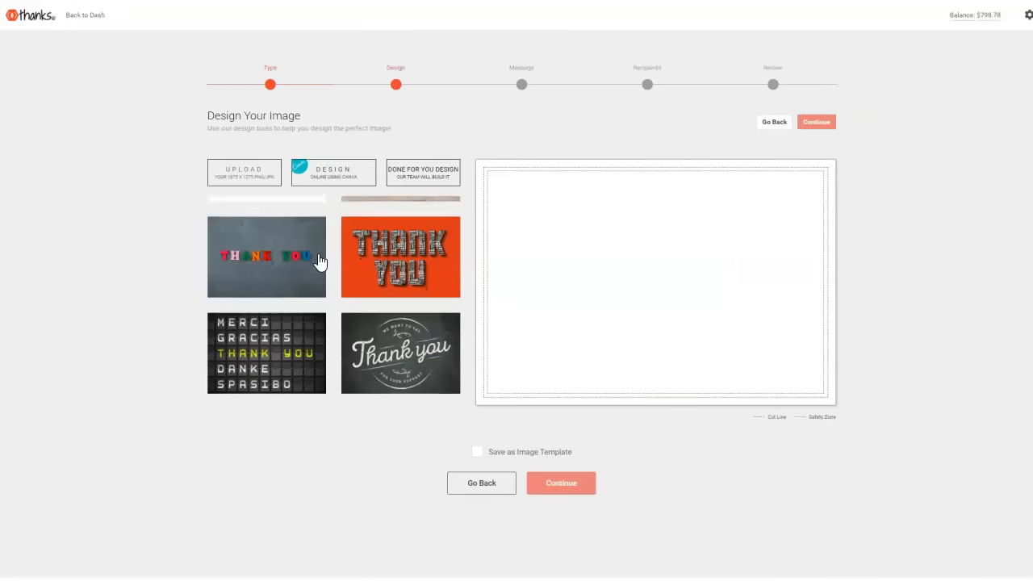
scroll(320, 259, down, 3)
scroll(320, 260, up, 4)
scroll(320, 259, up, 4)
scroll(320, 260, down, 3)
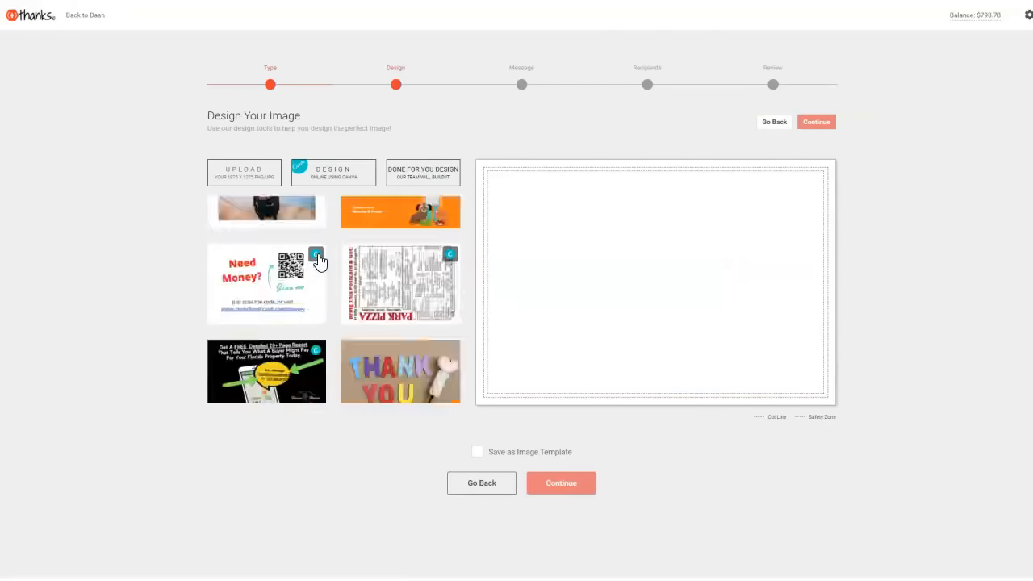
scroll(320, 260, up, 3)
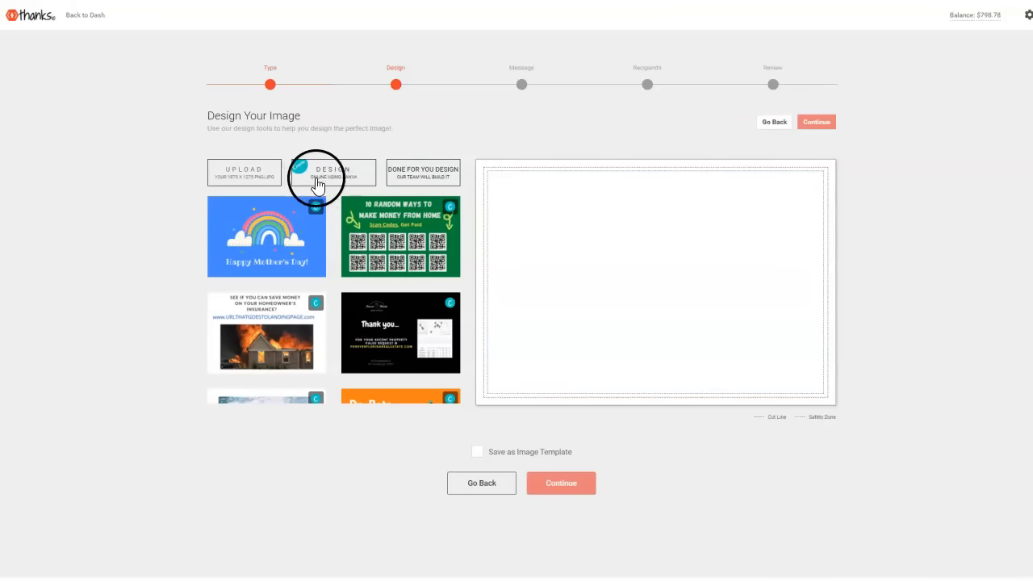
click(282, 242)
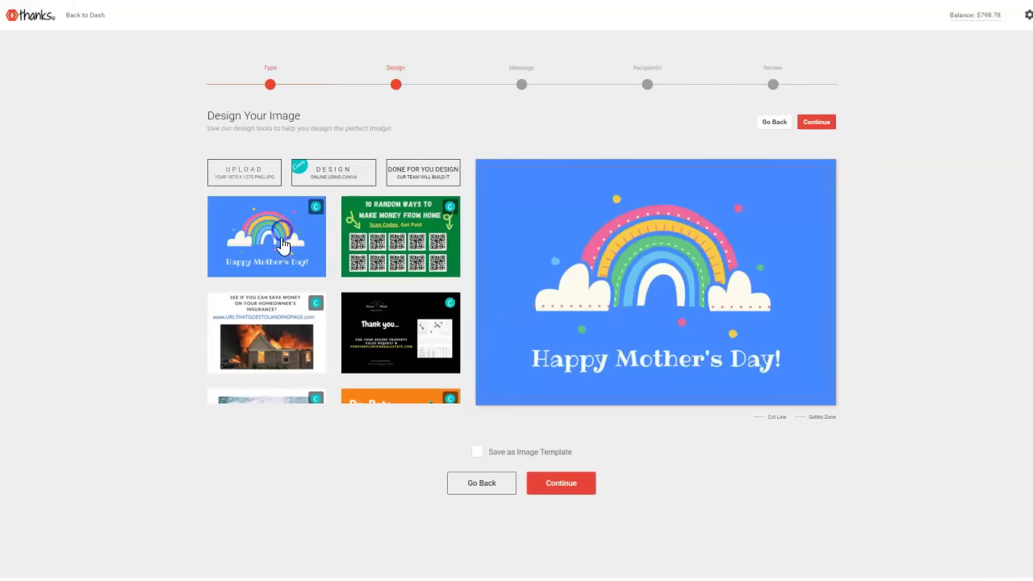
- Write a Mother's Day greeting with a QR scan prompt and set it in Lazy Note handwriting
click(560, 483)
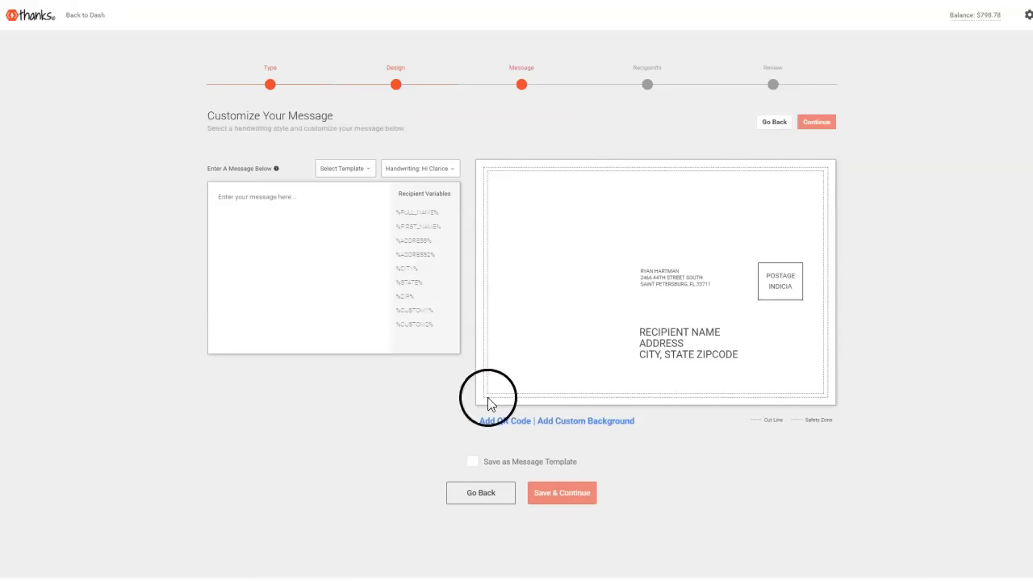
click(280, 214)
text(HA)
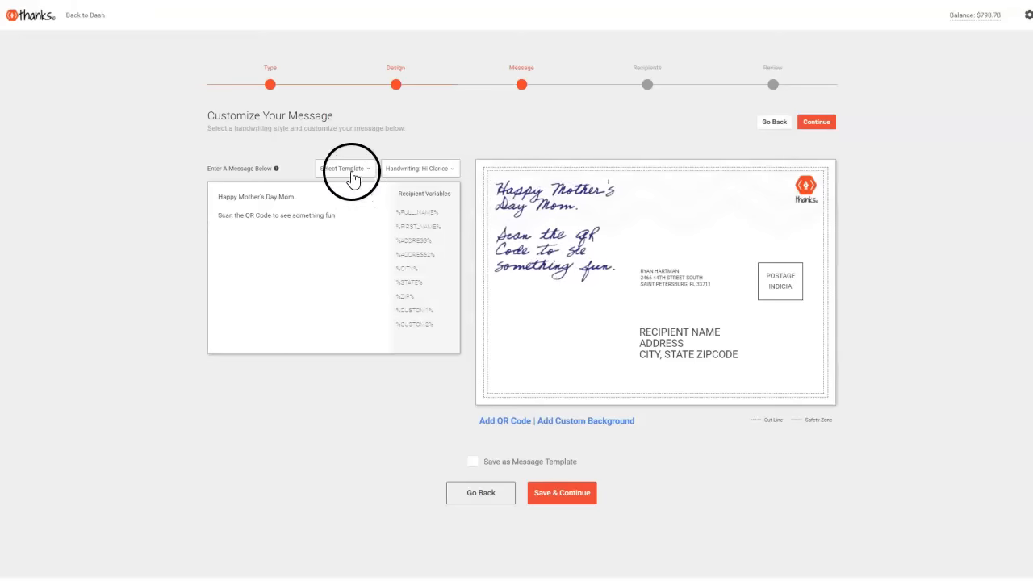
click(411, 167)
click(247, 289)
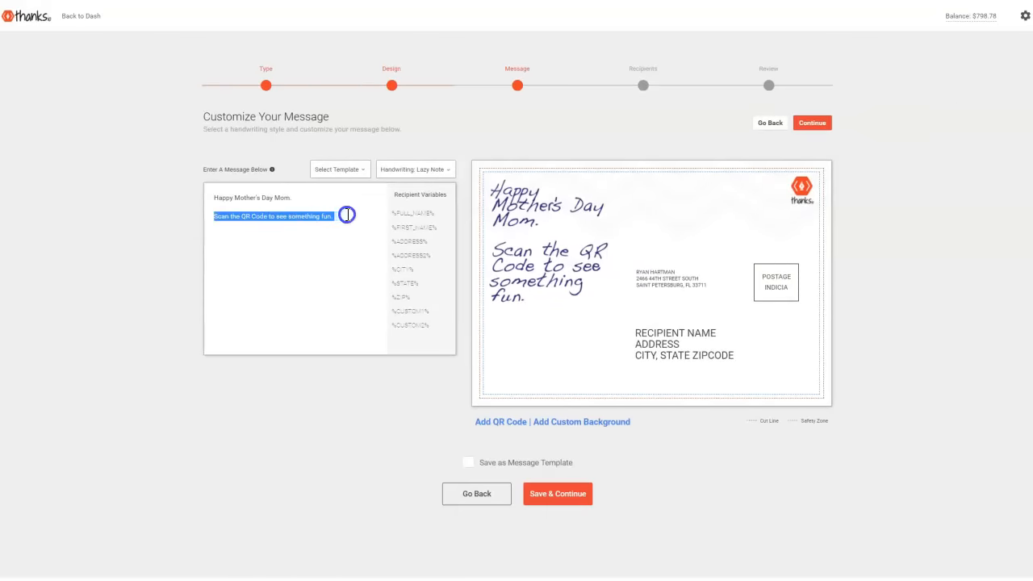
- Add a QR code linking to the YouTube video, save the message and continue to recipients
click(490, 421)
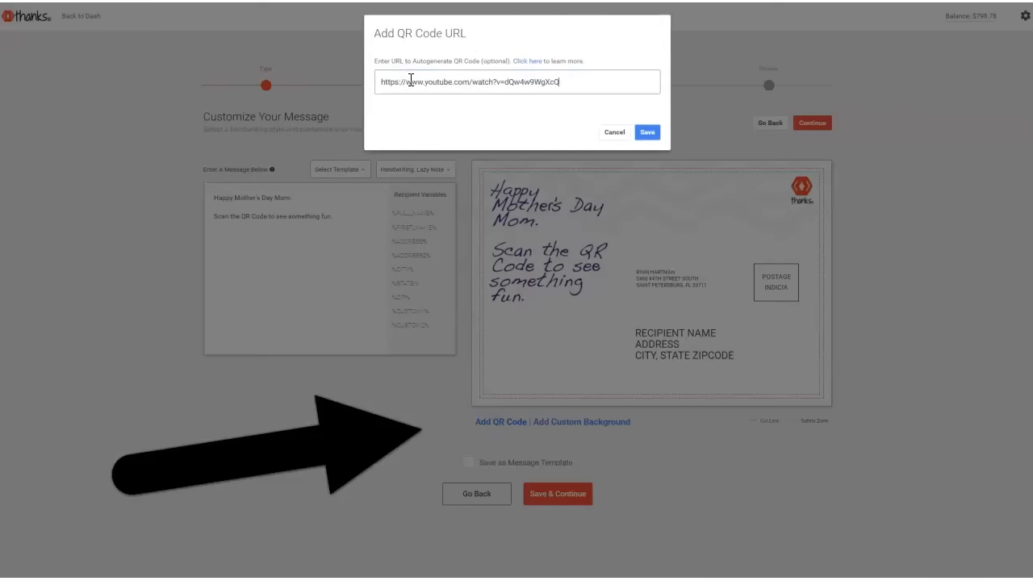
click(646, 132)
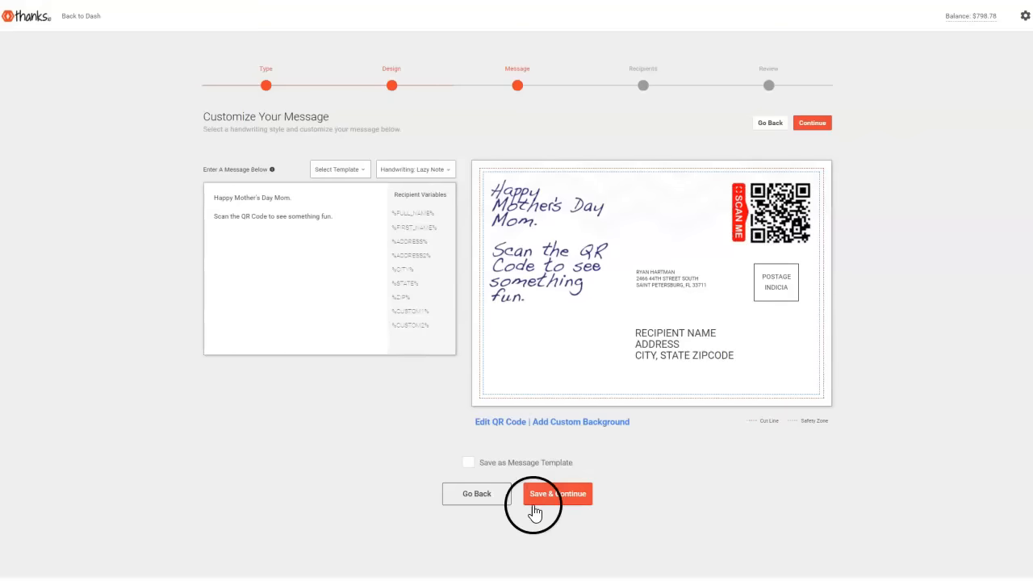
click(560, 496)
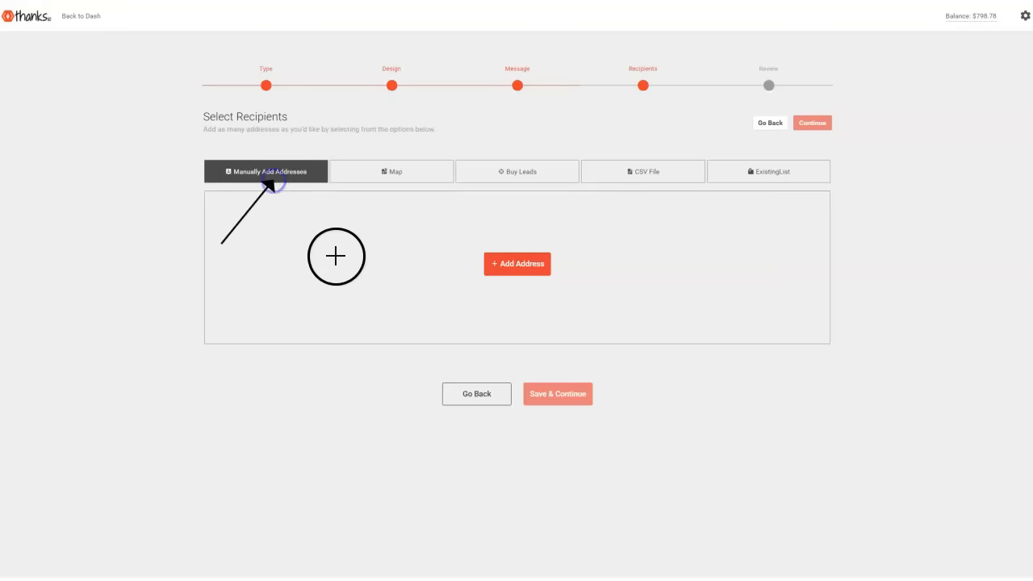
- Draw a map rectangle gathering 368 addresses, then bring up the Buy A Lead Collection window
drag(636, 219, 646, 174)
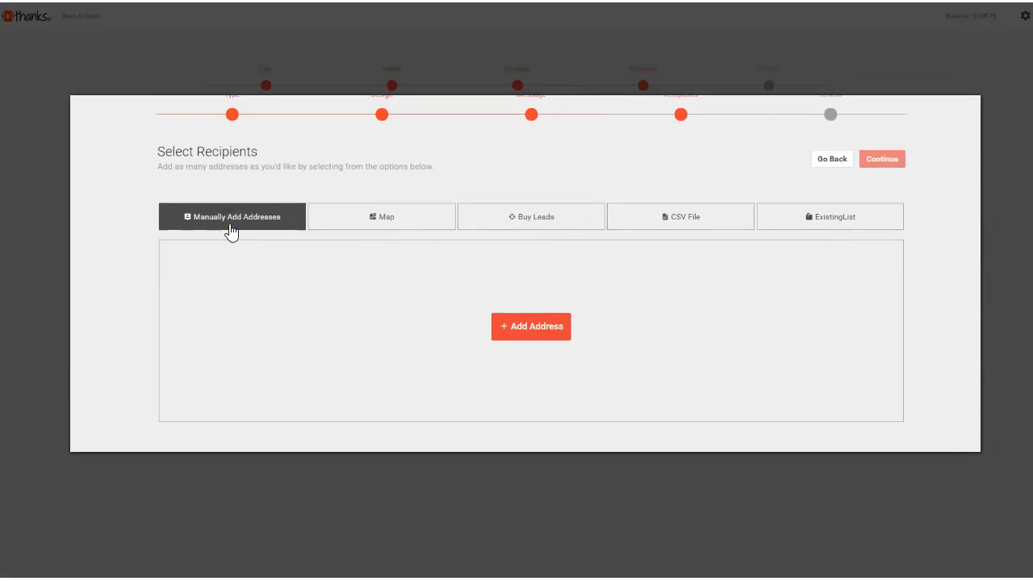
click(395, 219)
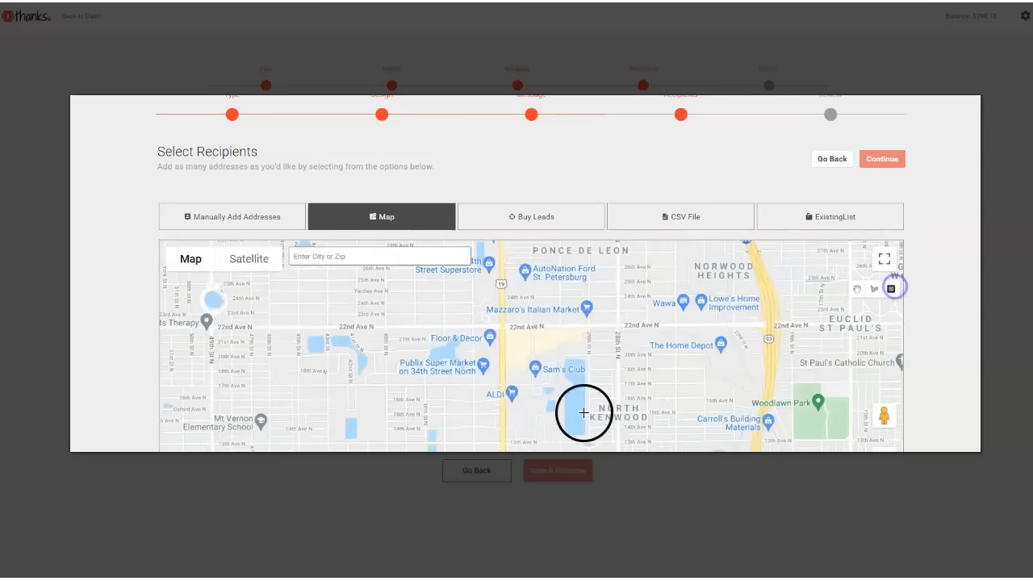
drag(326, 337, 436, 436)
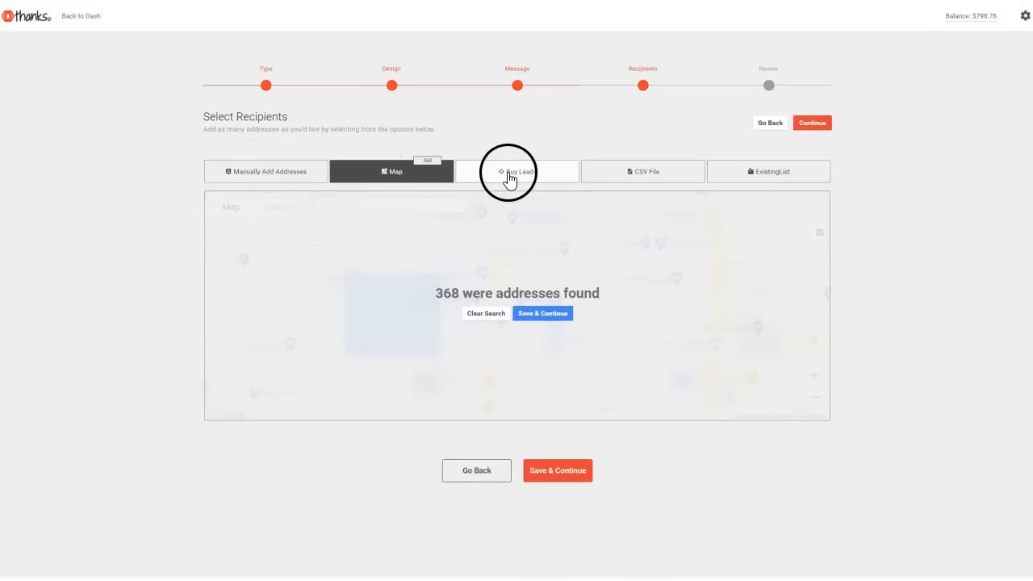
click(508, 172)
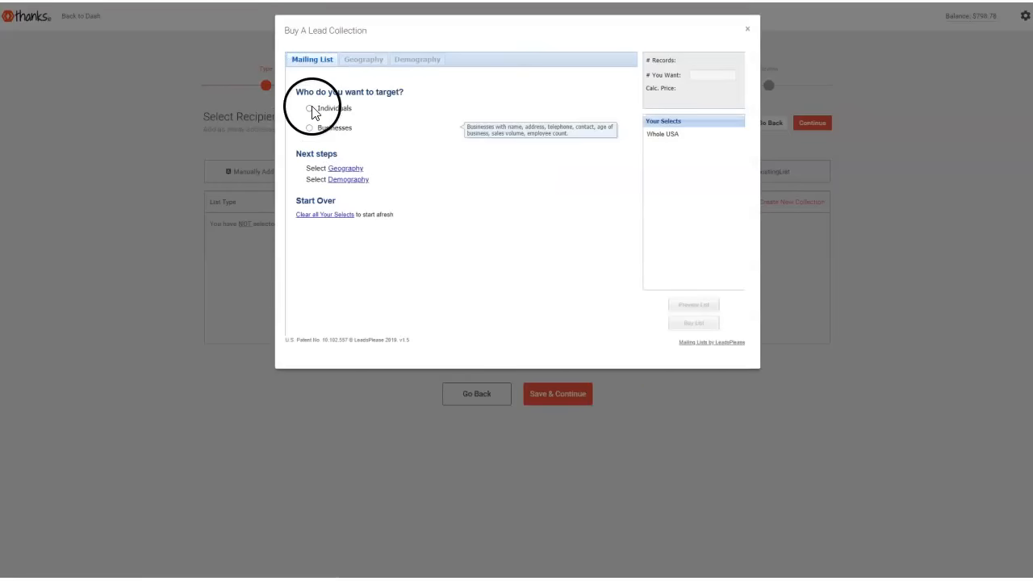
- Target individuals, browse Demography and Geography filters, then close the lead purchase window
click(309, 108)
click(417, 59)
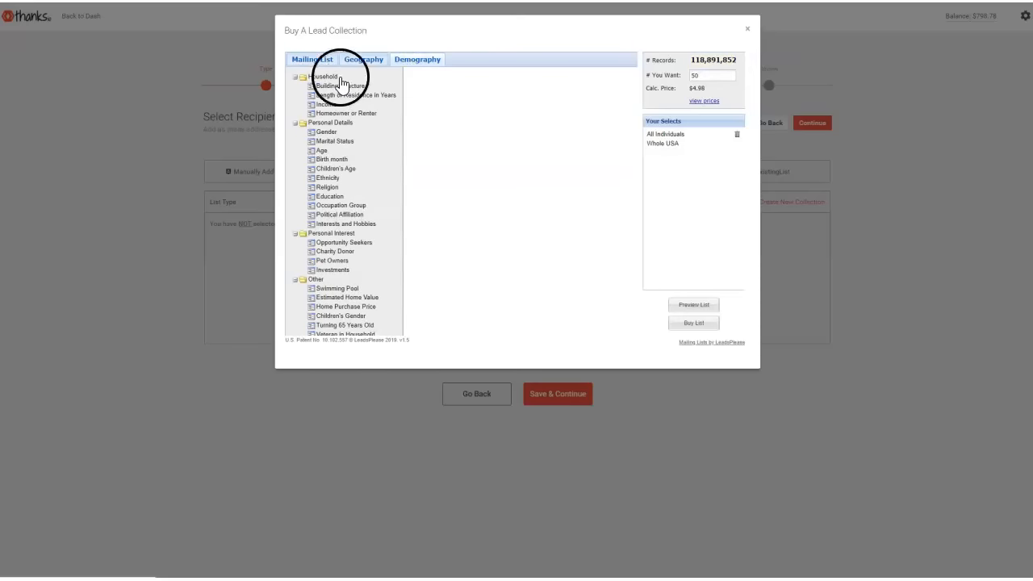
click(363, 59)
click(417, 59)
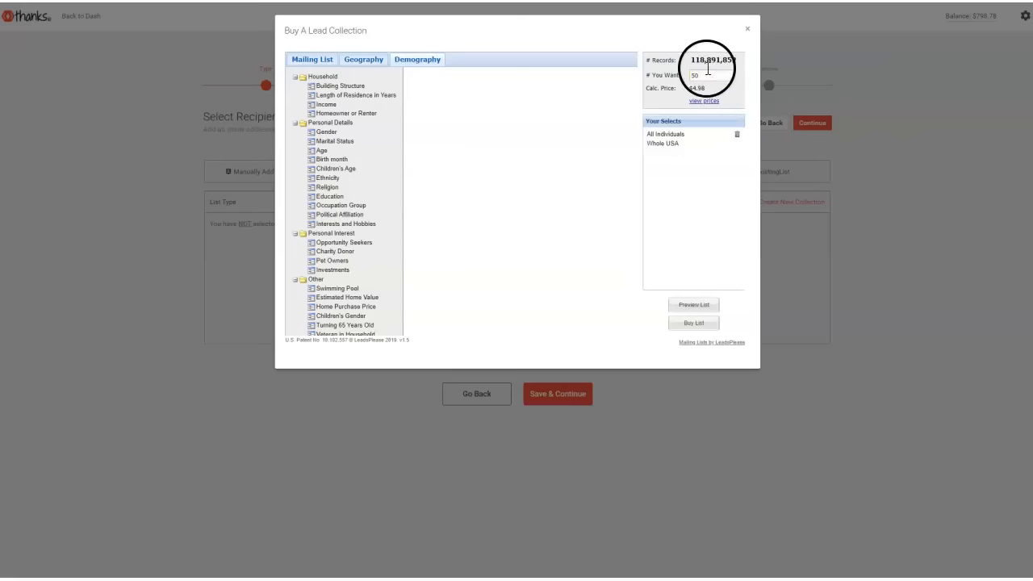
click(749, 32)
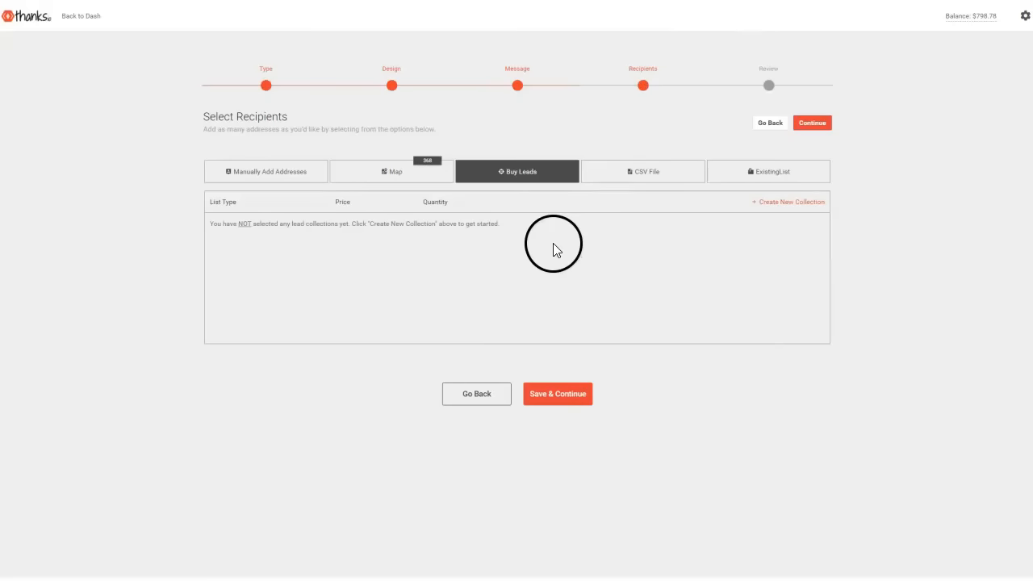
- From the existing mailing lists, add the QR Demo retarget list as recipients
click(631, 173)
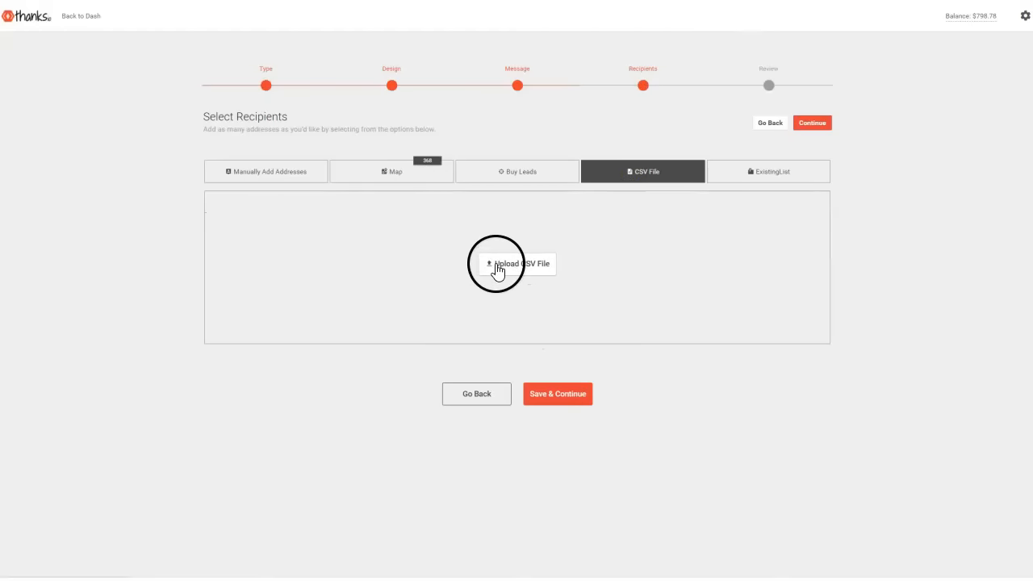
click(789, 171)
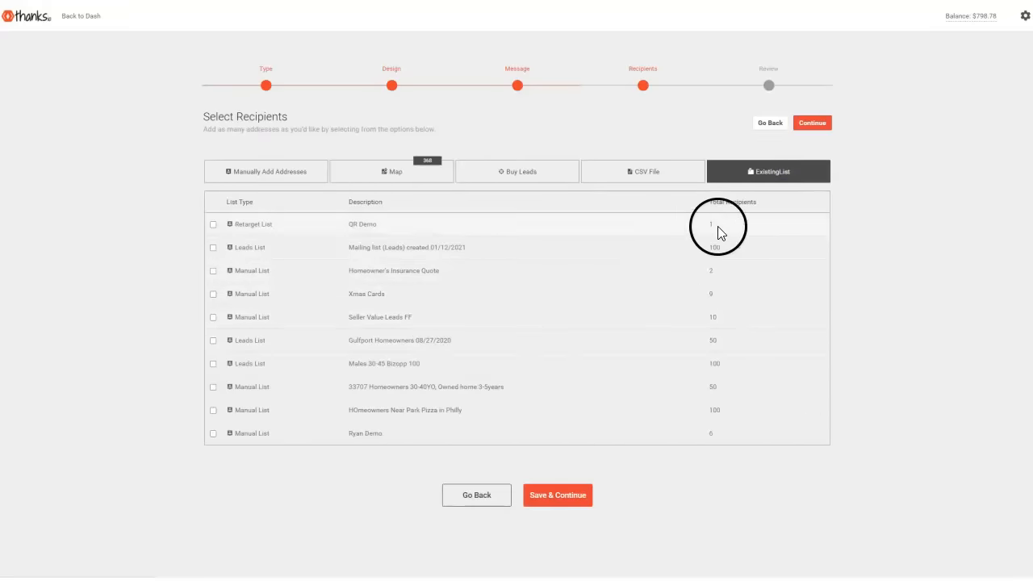
click(214, 223)
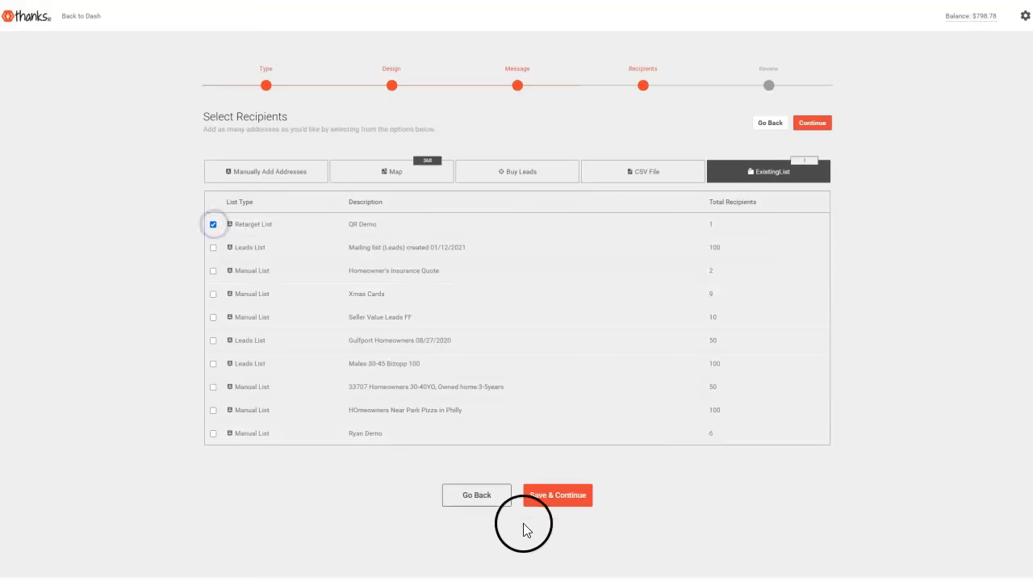
- Continue to Review & Confirm showing 369 recipients at an estimated $586.71
click(557, 495)
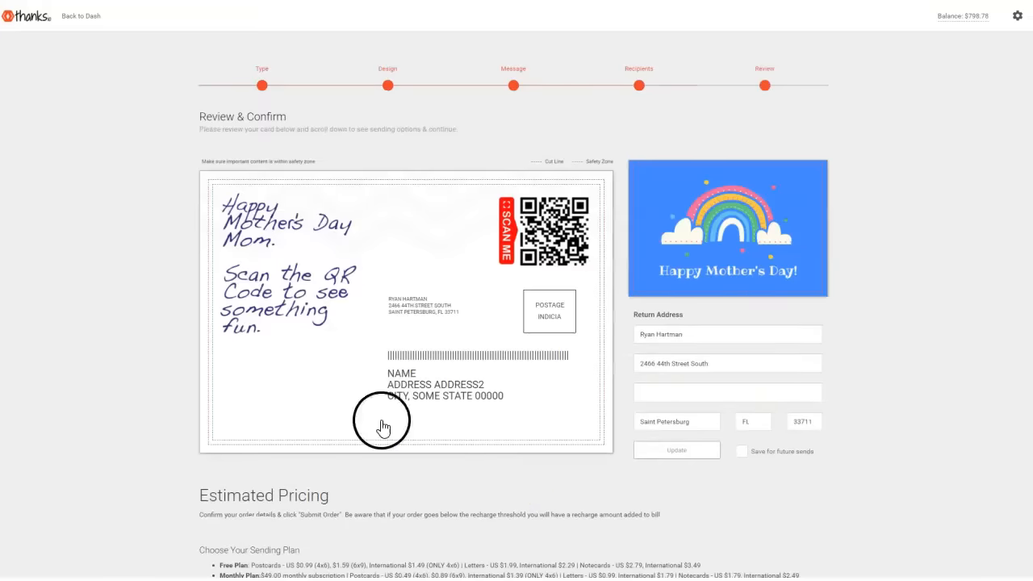
scroll(565, 314, down, 5)
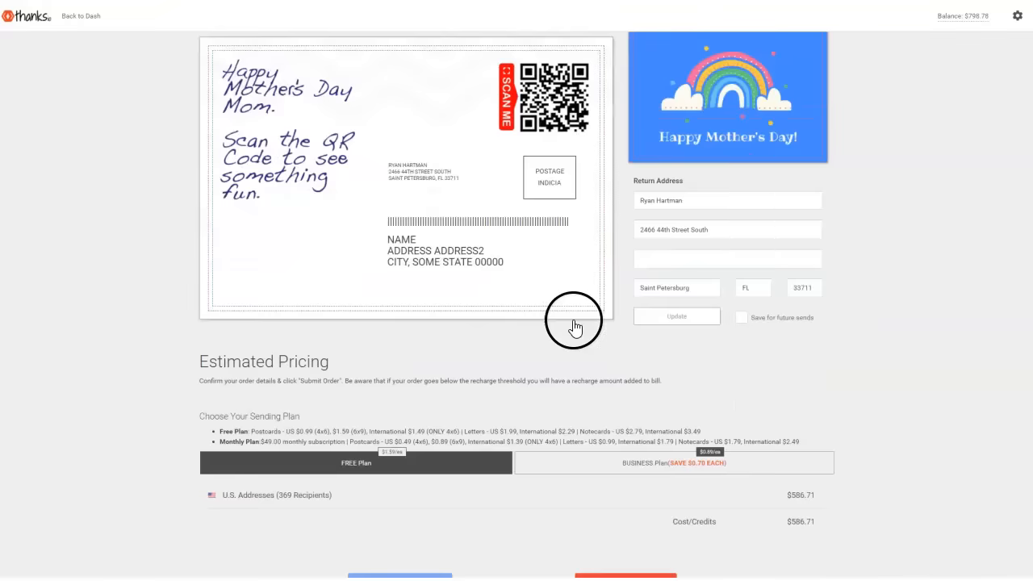
scroll(573, 320, up, 5)
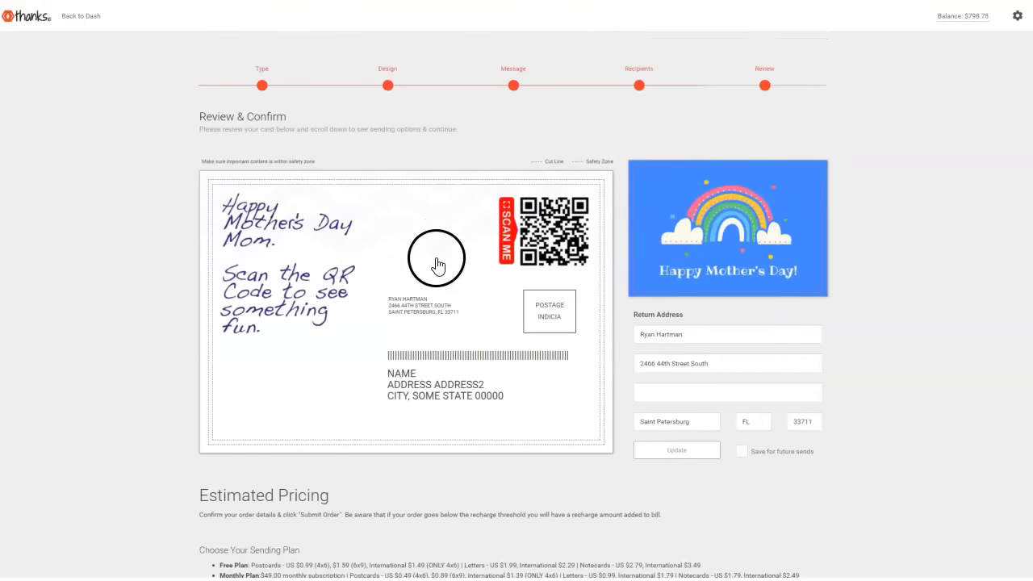
scroll(438, 264, down, 1)
scroll(438, 265, up, 1)
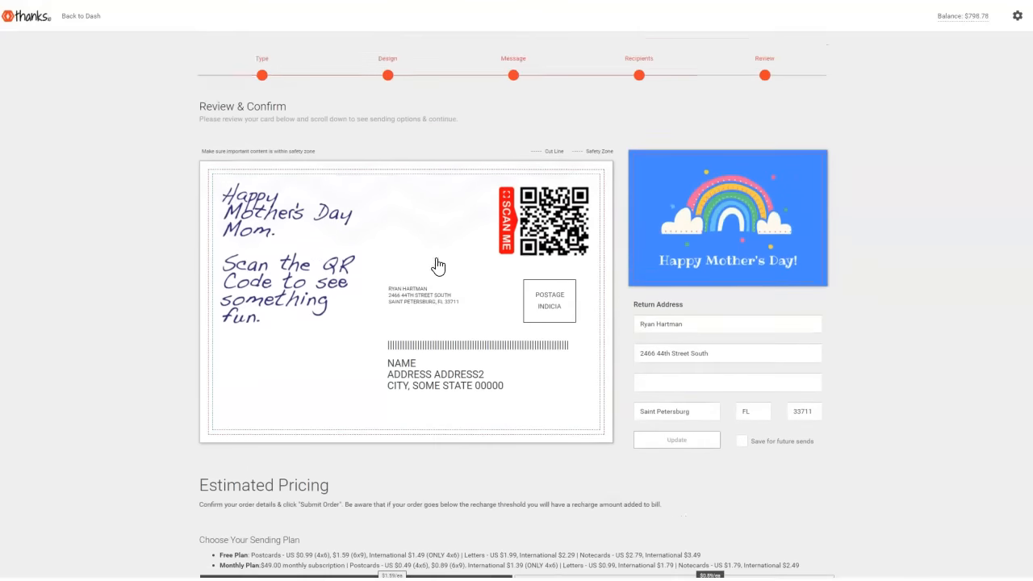
- Go back to the dashboard and view the two scheduled campaigns on the Campaigns page
click(85, 22)
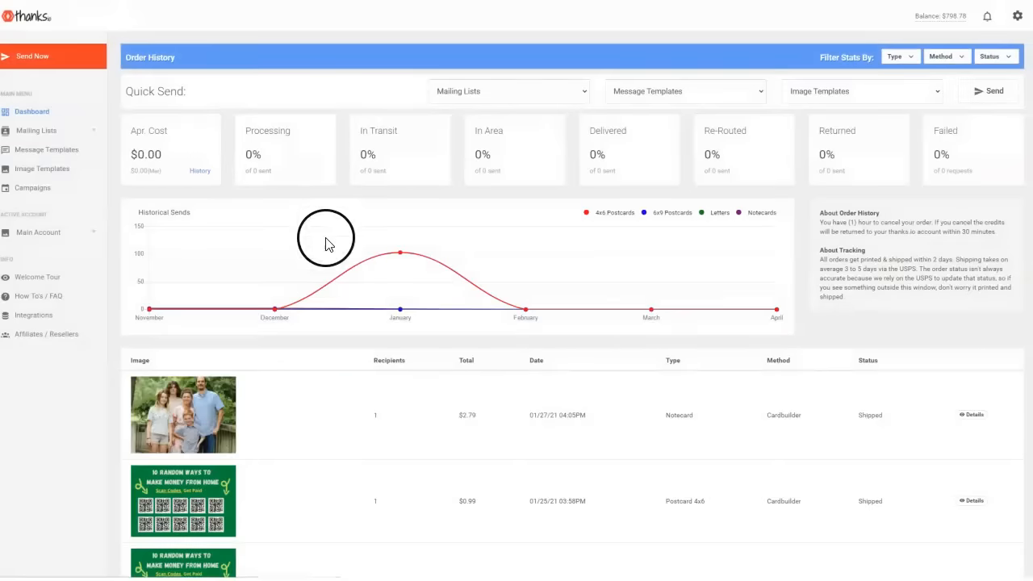
scroll(327, 242, down, 1)
scroll(326, 242, up, 1)
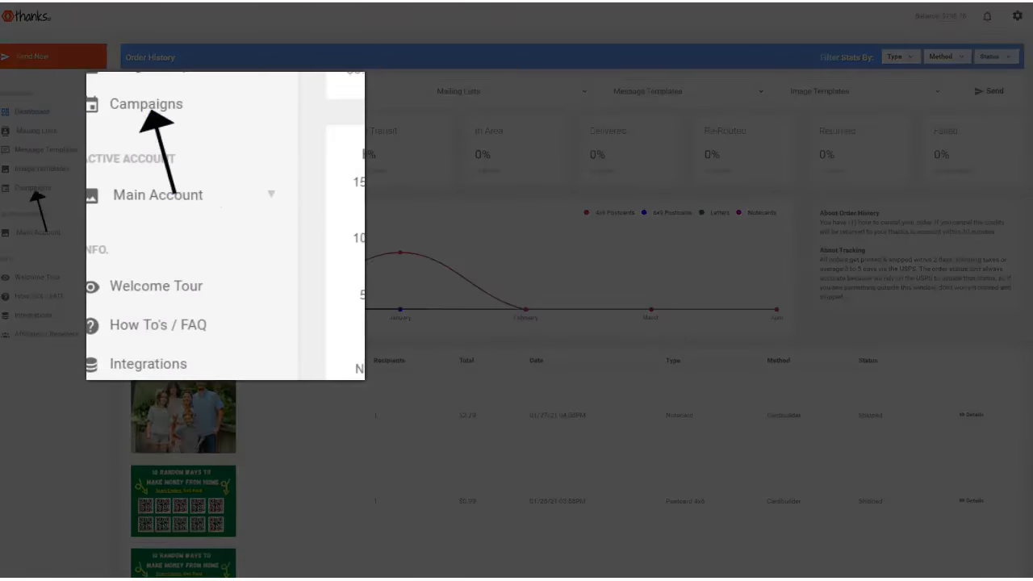
click(154, 123)
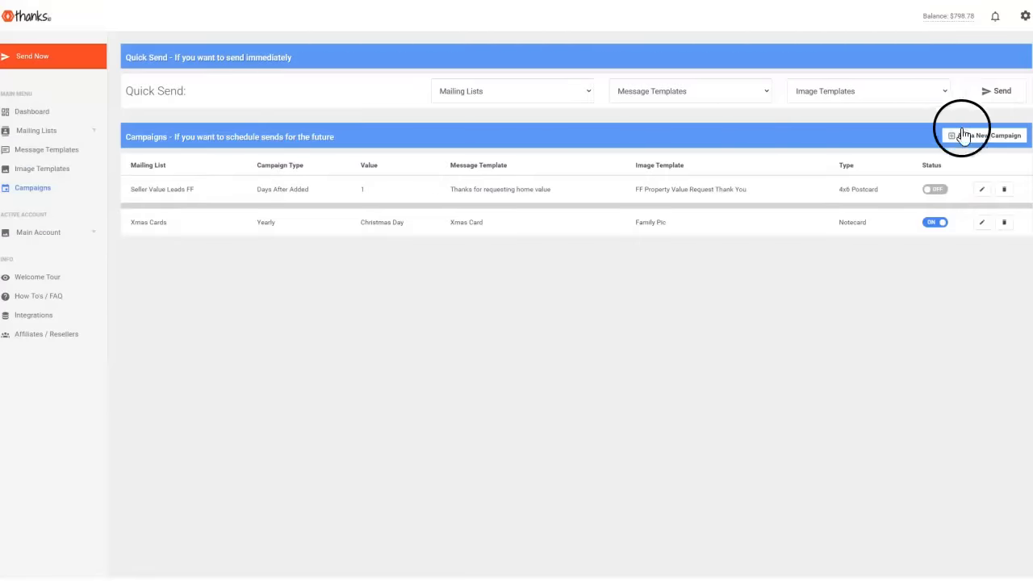
click(980, 135)
click(427, 77)
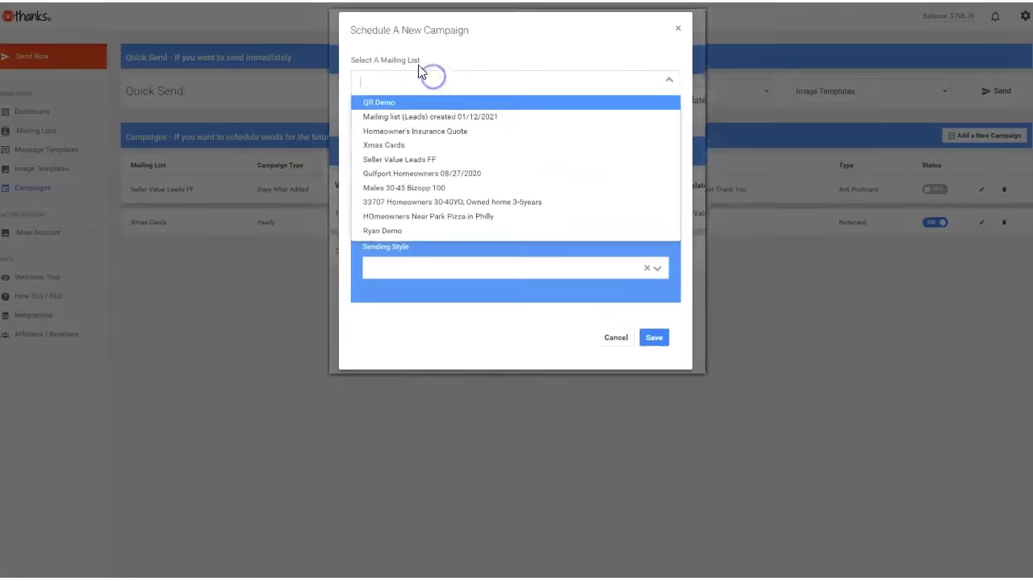
click(377, 146)
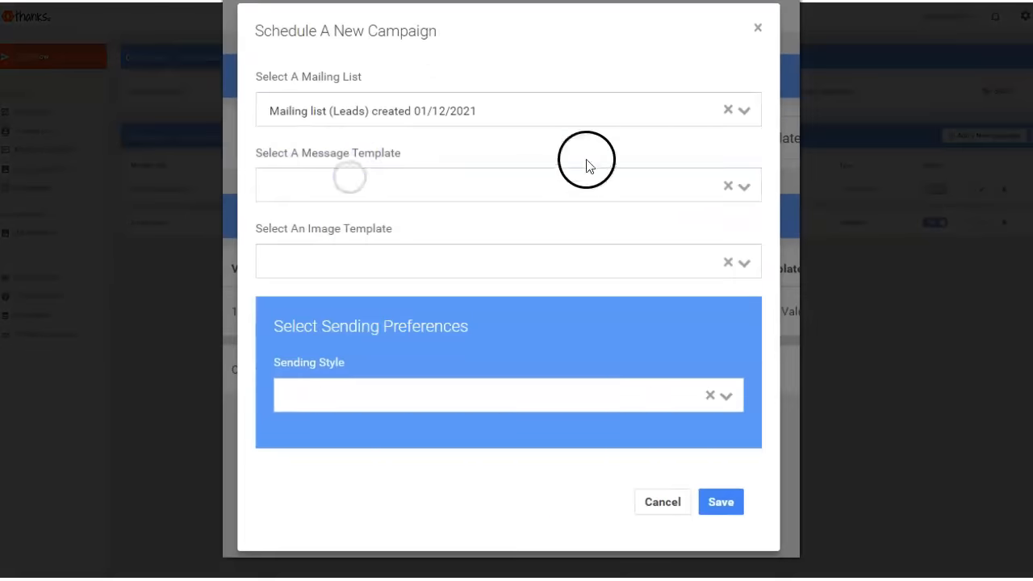
click(703, 184)
click(426, 263)
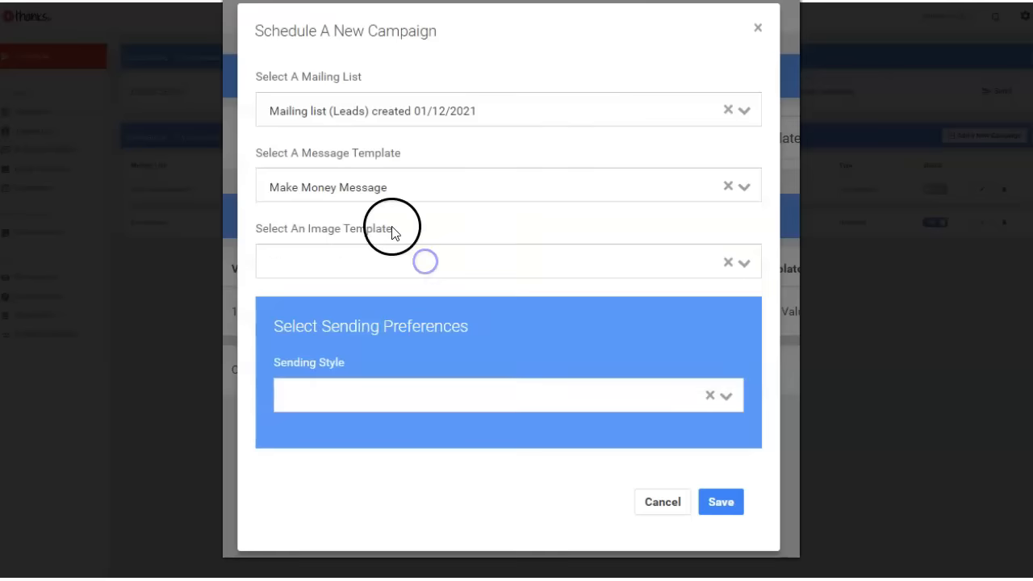
click(405, 264)
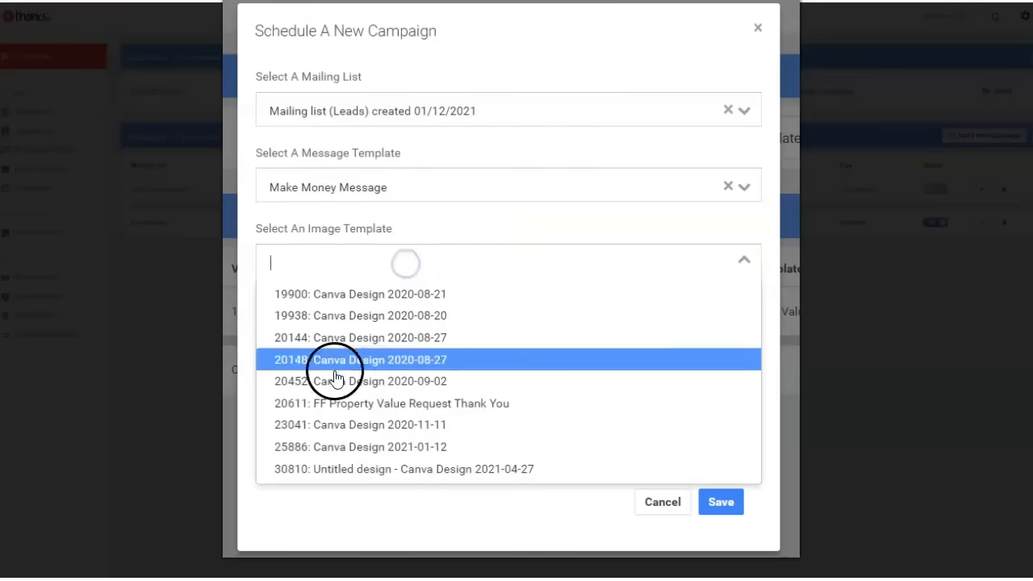
click(338, 395)
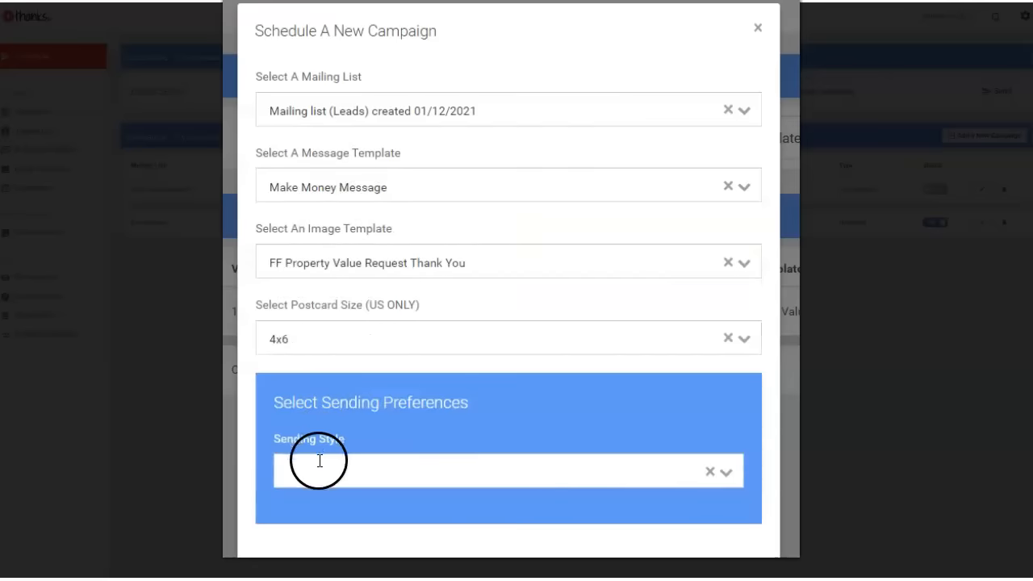
click(339, 457)
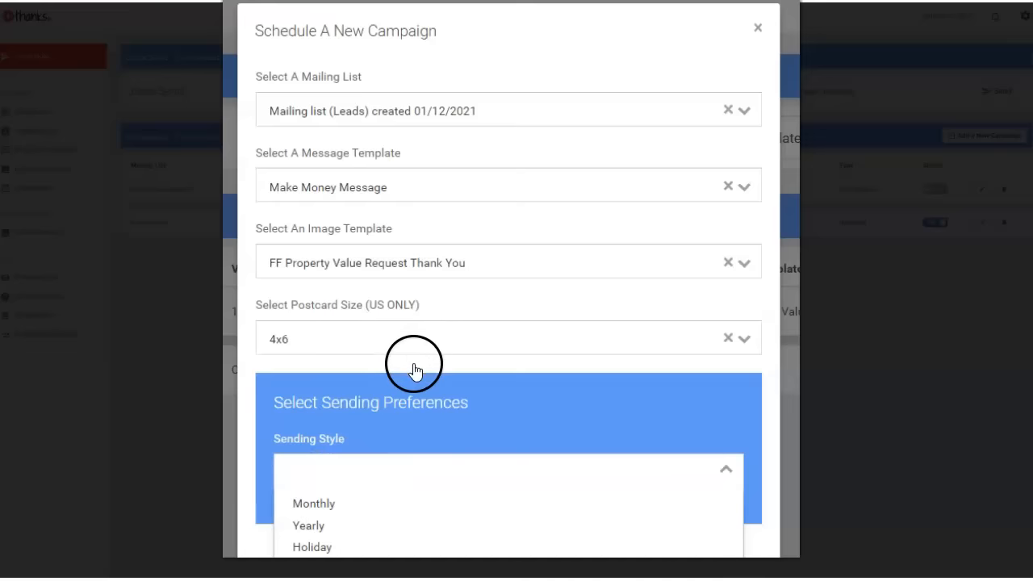
click(329, 447)
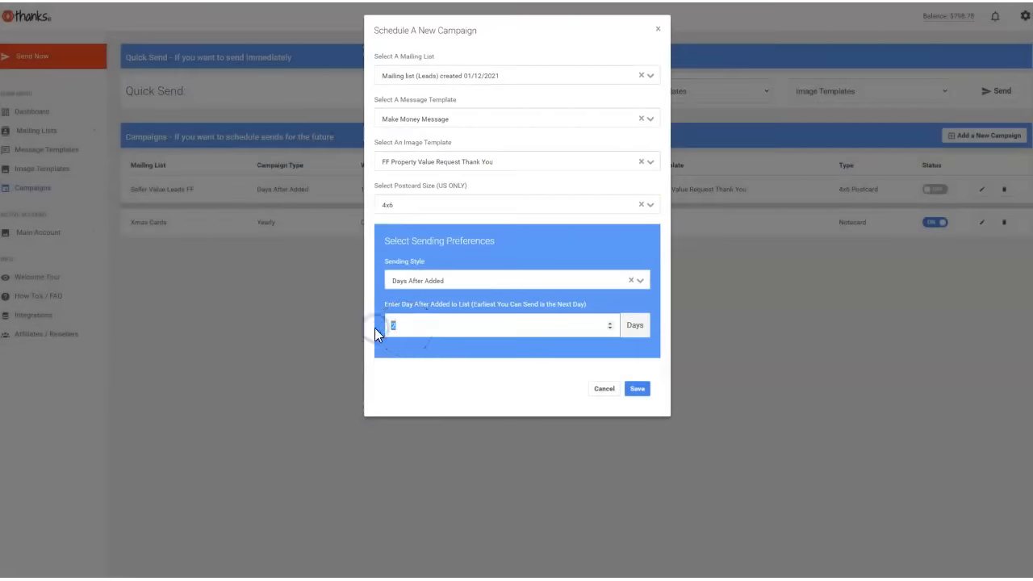
text(15)
click(427, 280)
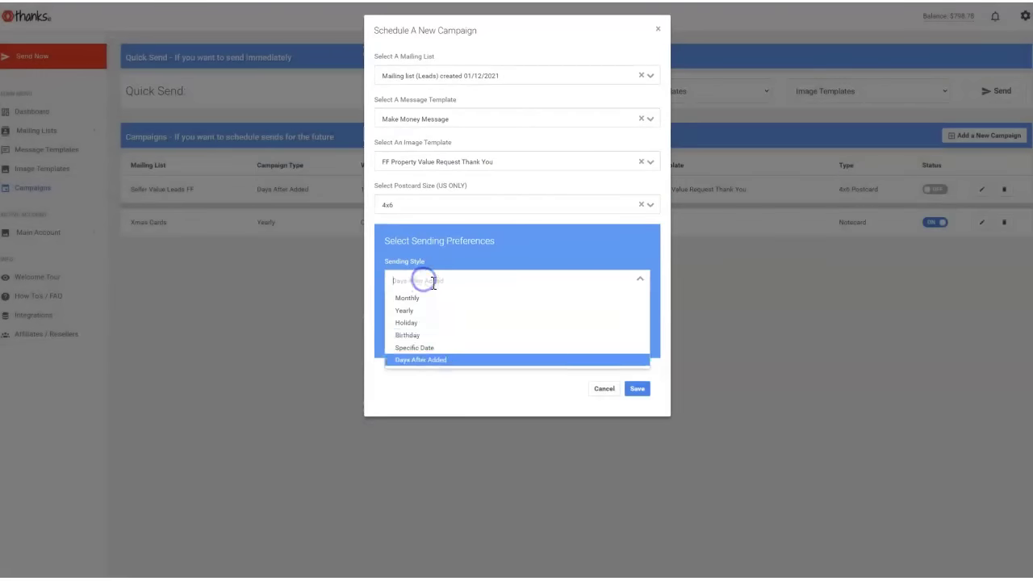
click(416, 323)
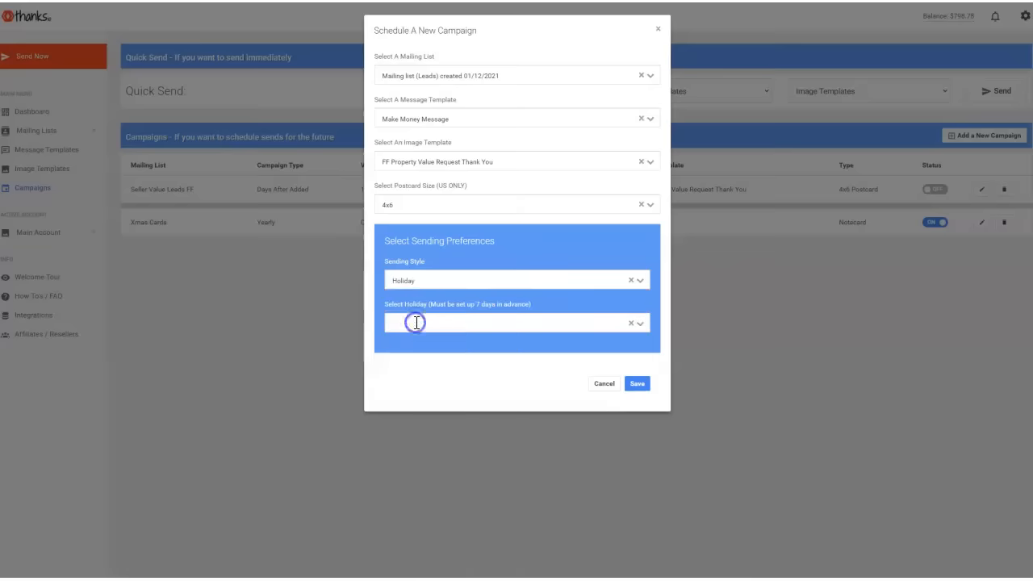
click(414, 279)
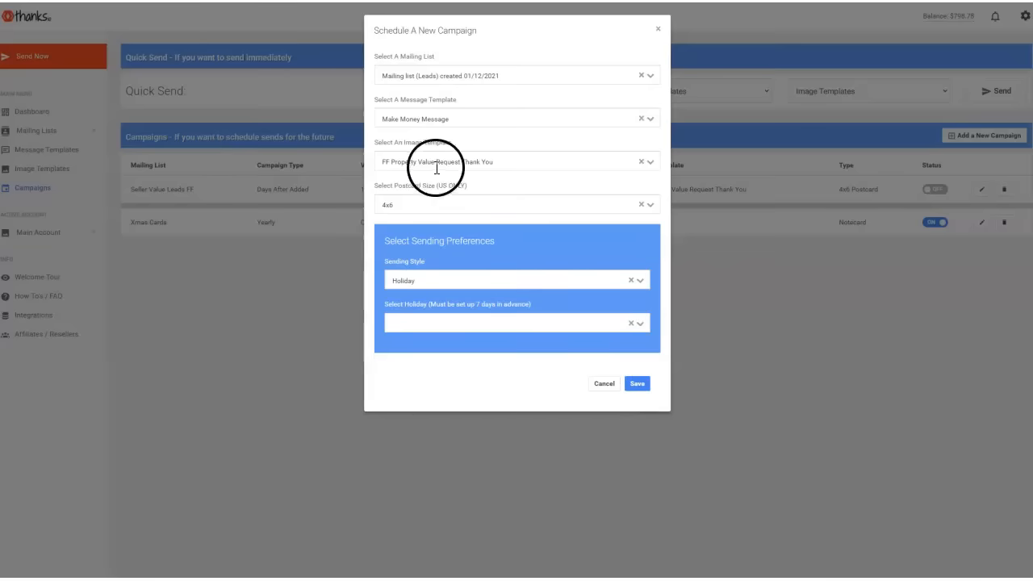
click(658, 34)
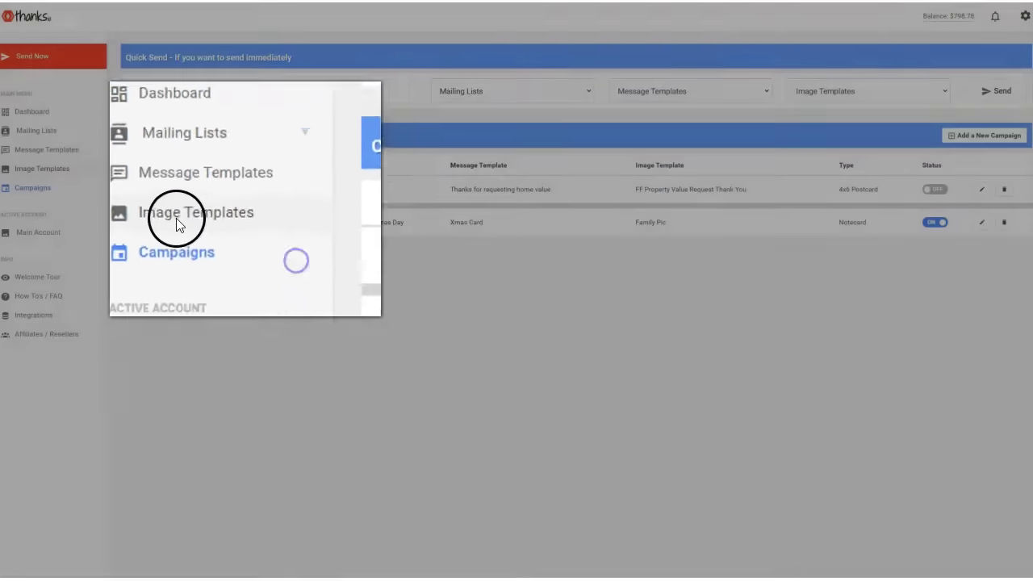
- Browse image and message templates, then start a new Letter-type message template
click(48, 170)
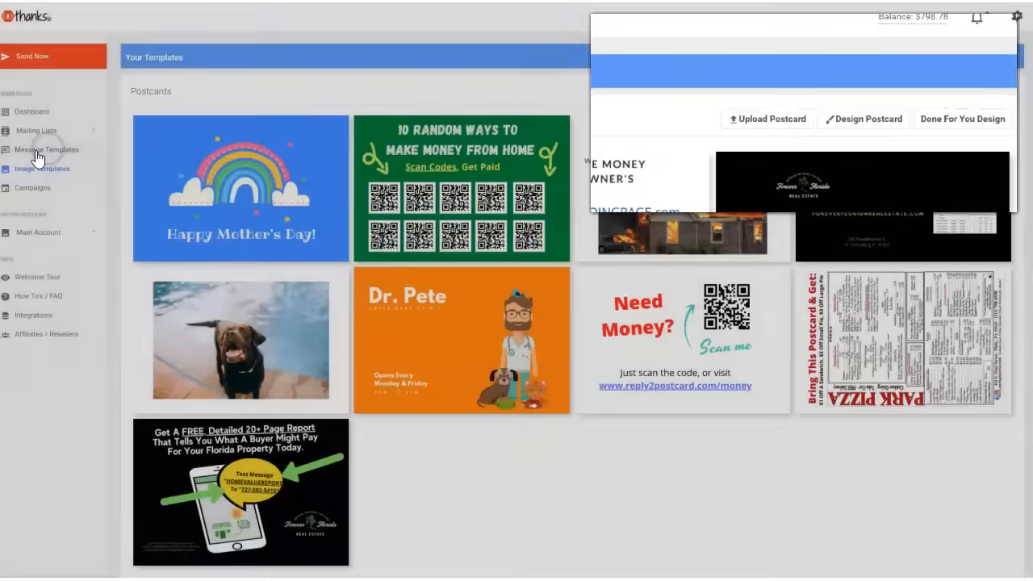
click(37, 154)
scroll(405, 175, down, 2)
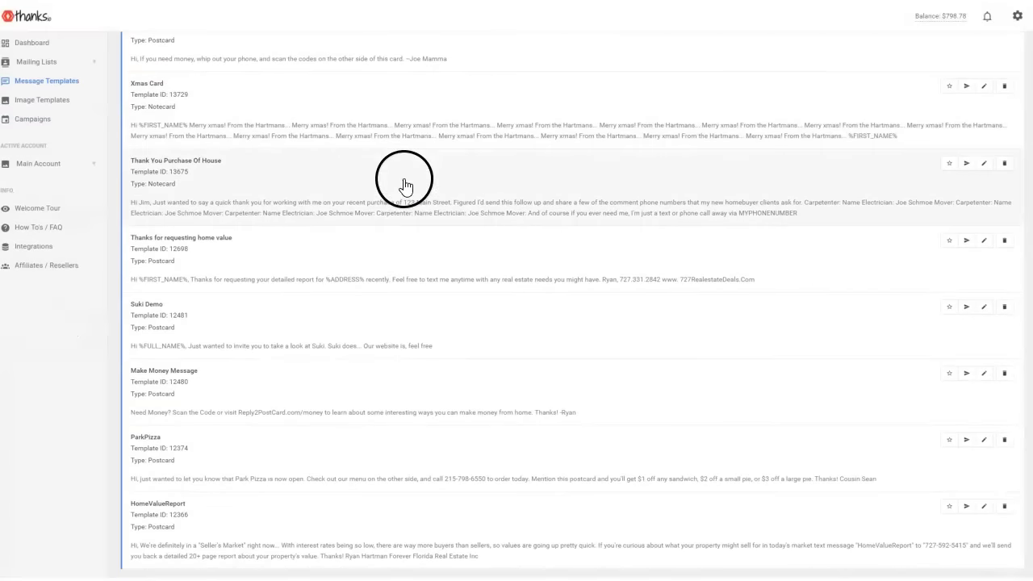
scroll(403, 184, up, 2)
click(988, 56)
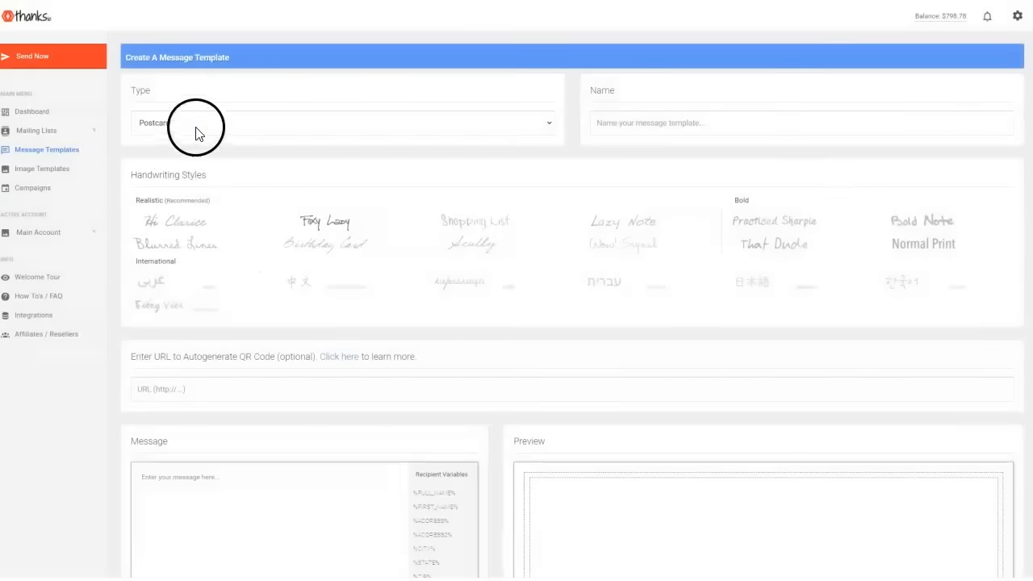
click(196, 123)
click(172, 158)
click(678, 122)
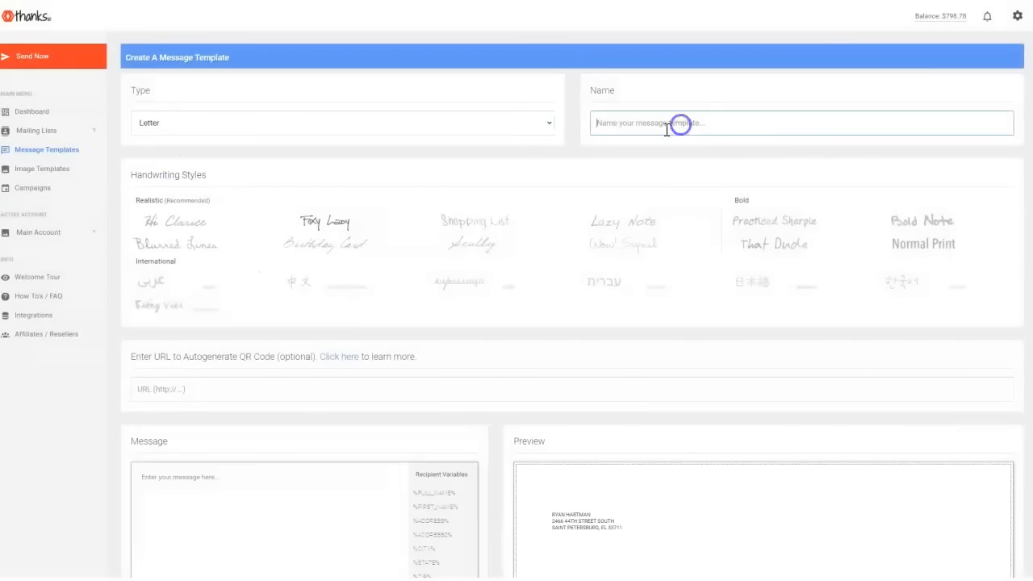
scroll(468, 234, down, 1)
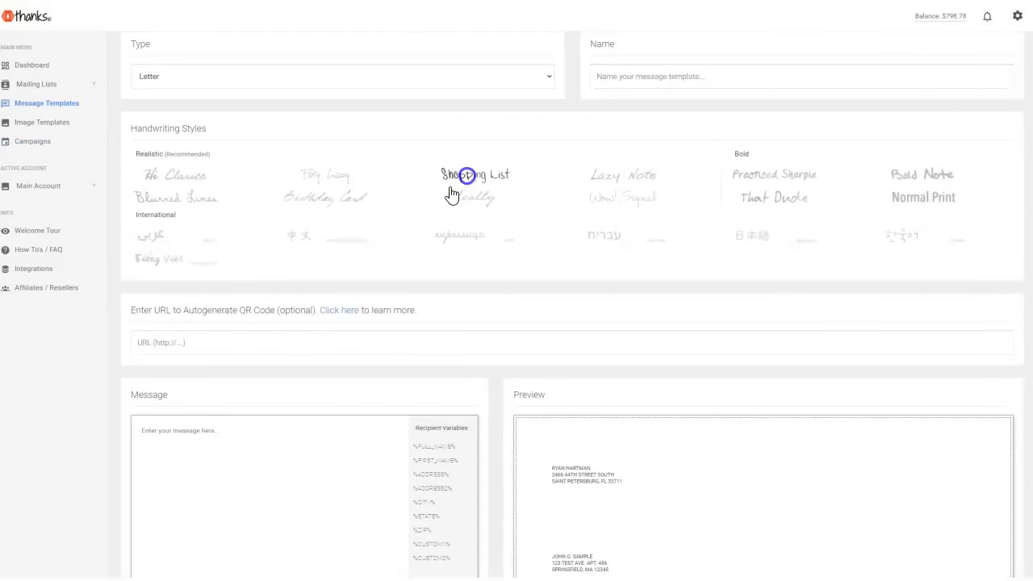
scroll(468, 202, down, 3)
- Enter the sample message text and a link for the template's QR code
click(213, 486)
scroll(266, 307, down, 3)
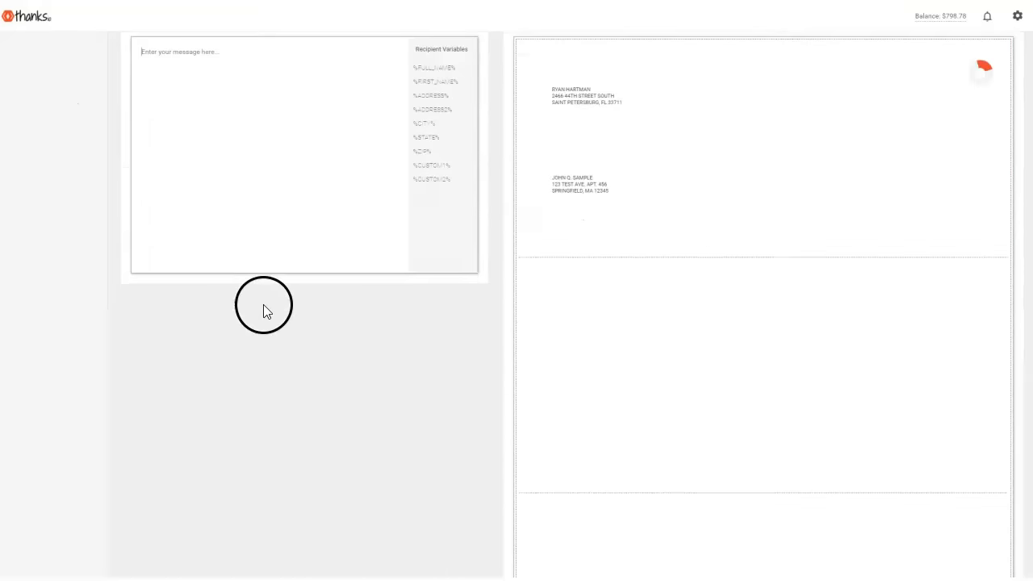
scroll(161, 194, up, 3)
click(196, 258)
text(me)
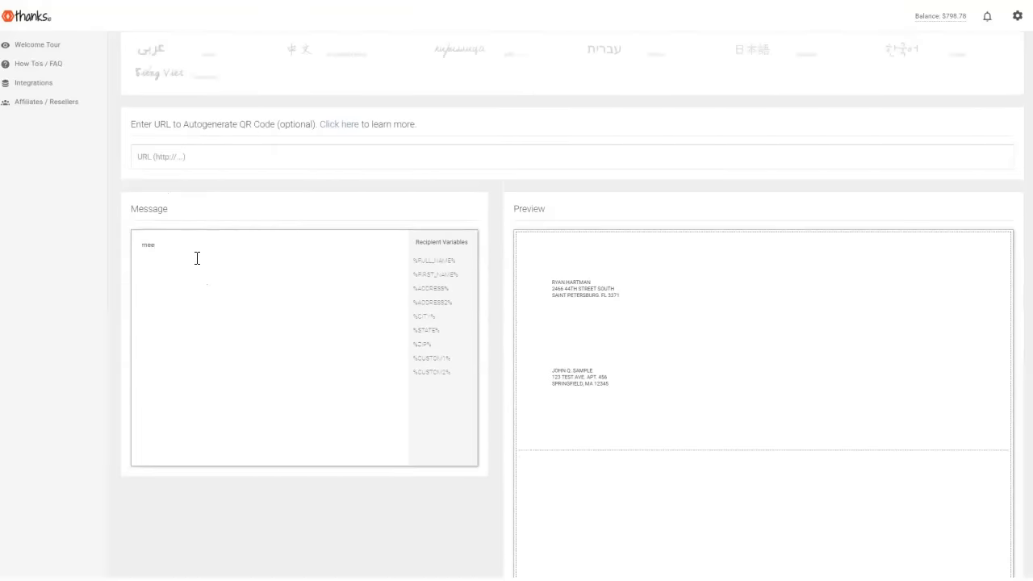
text(sage)
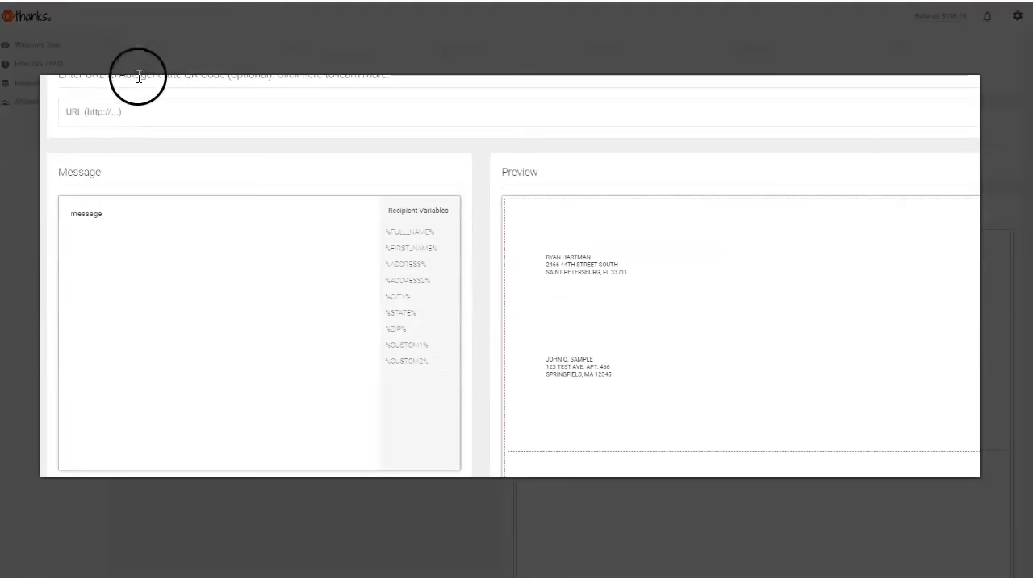
drag(89, 77, 229, 77)
click(159, 114)
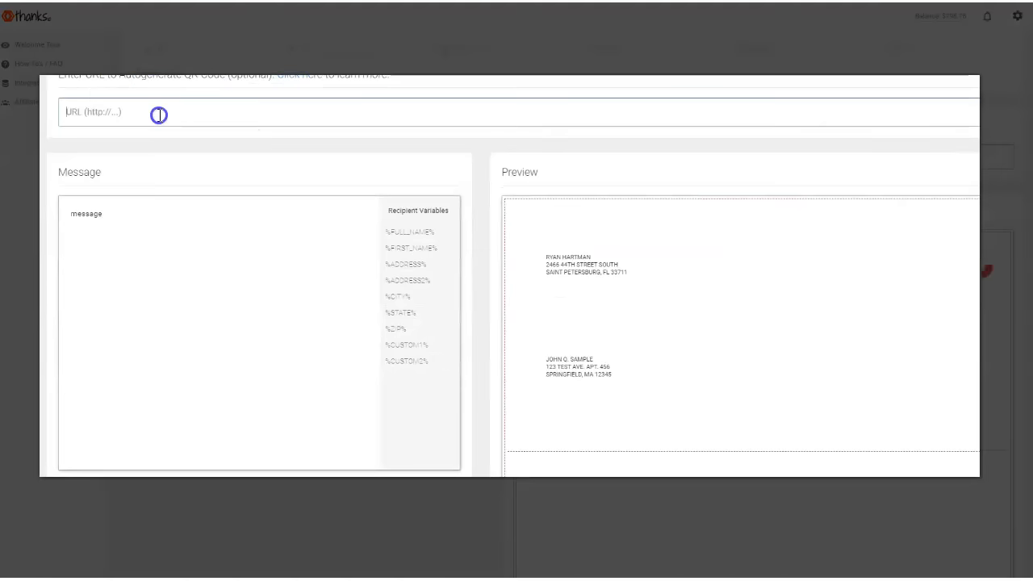
text(http://google.com)
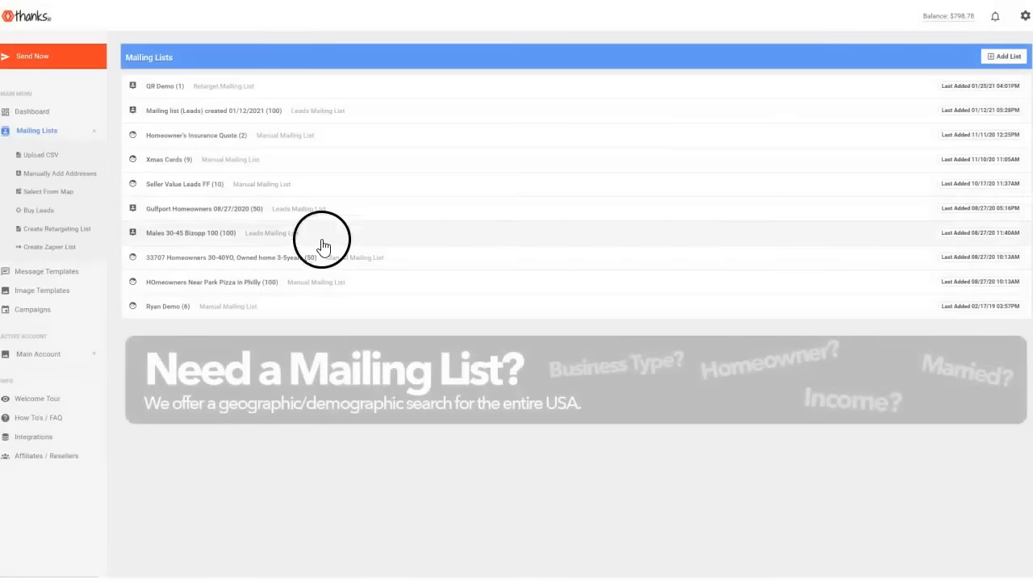
- Create a manually entered mailing list named Manual and skip adding a recipient
click(1004, 56)
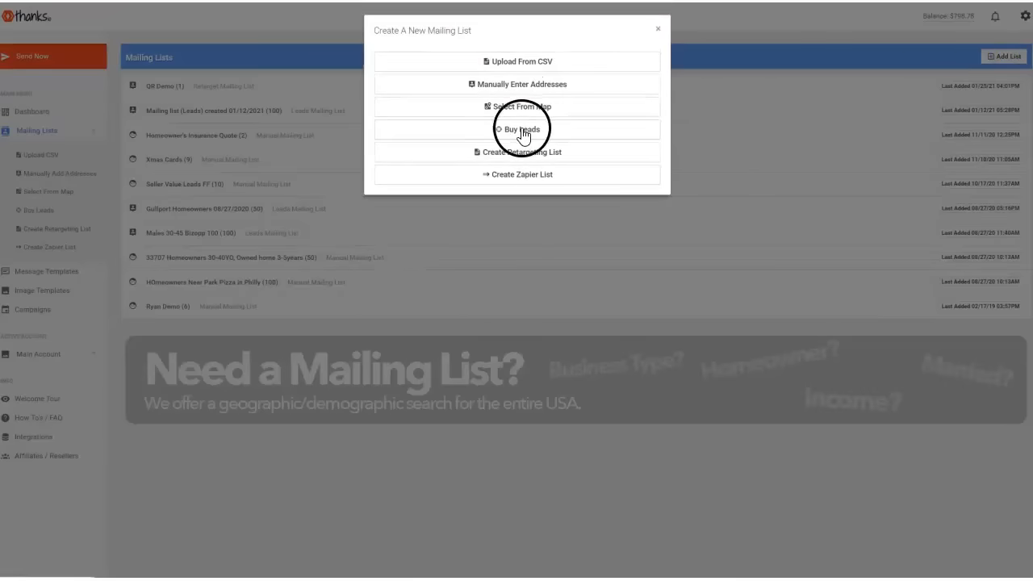
click(500, 84)
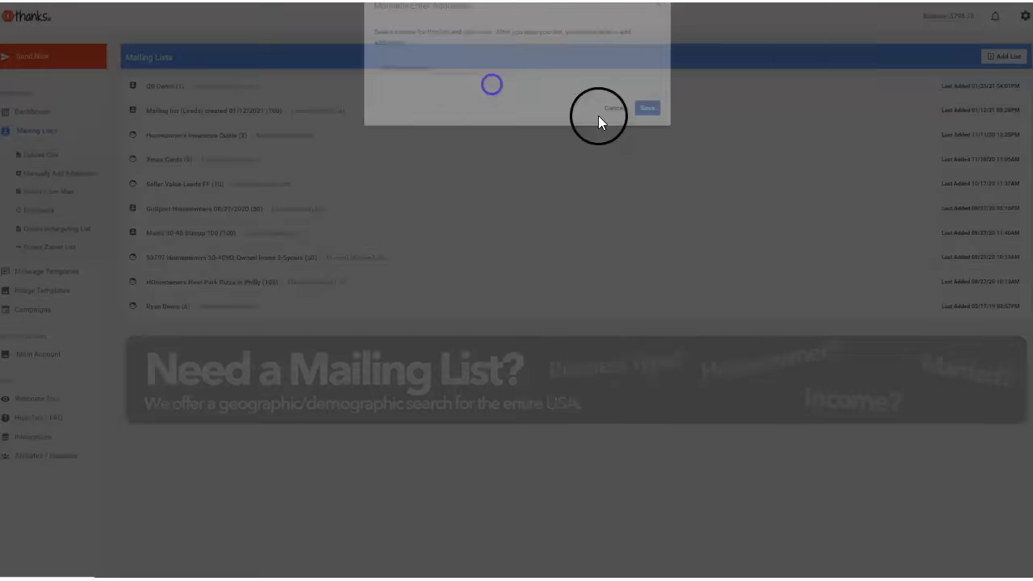
click(467, 98)
text(Manual)
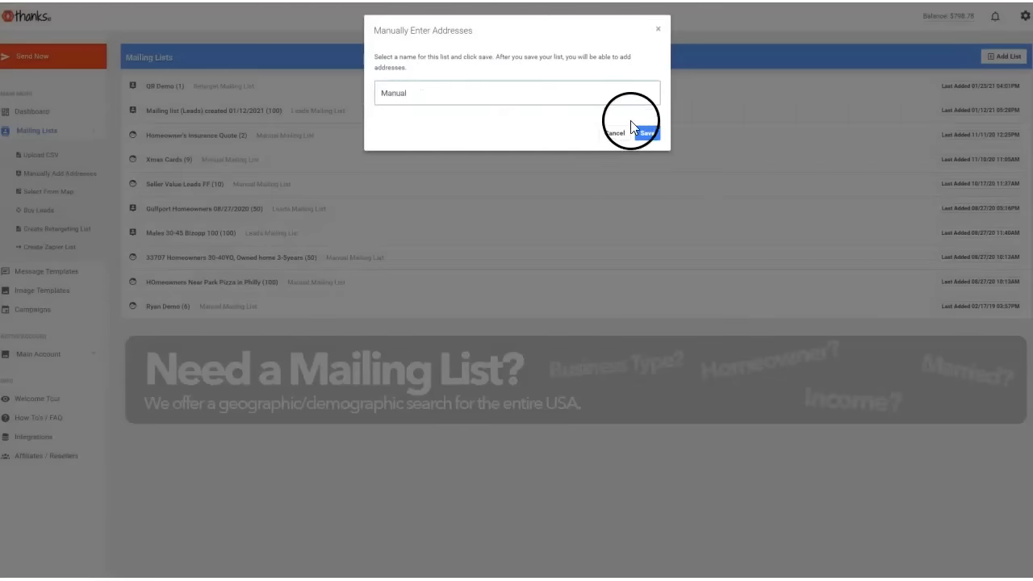
click(648, 134)
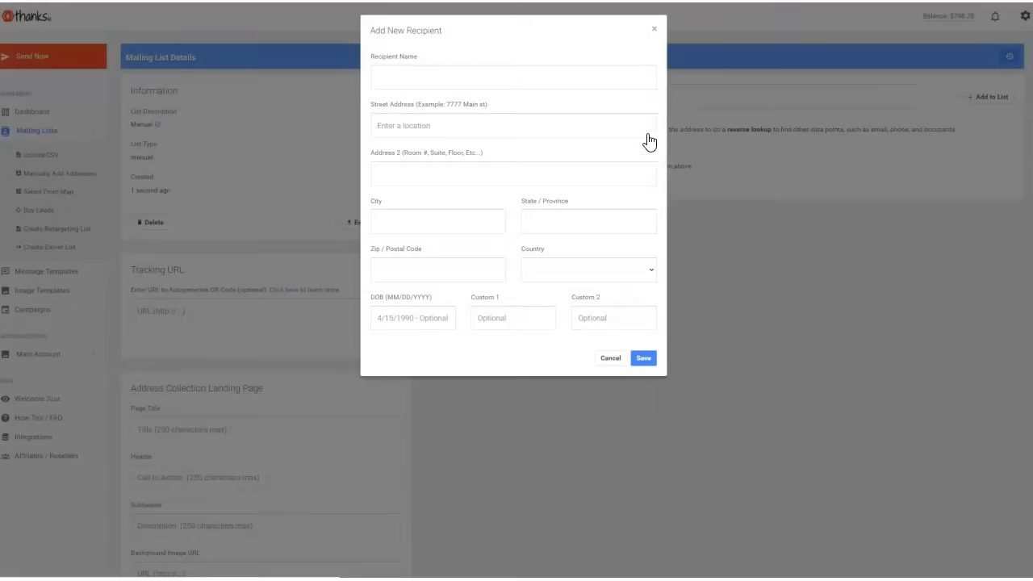
click(654, 32)
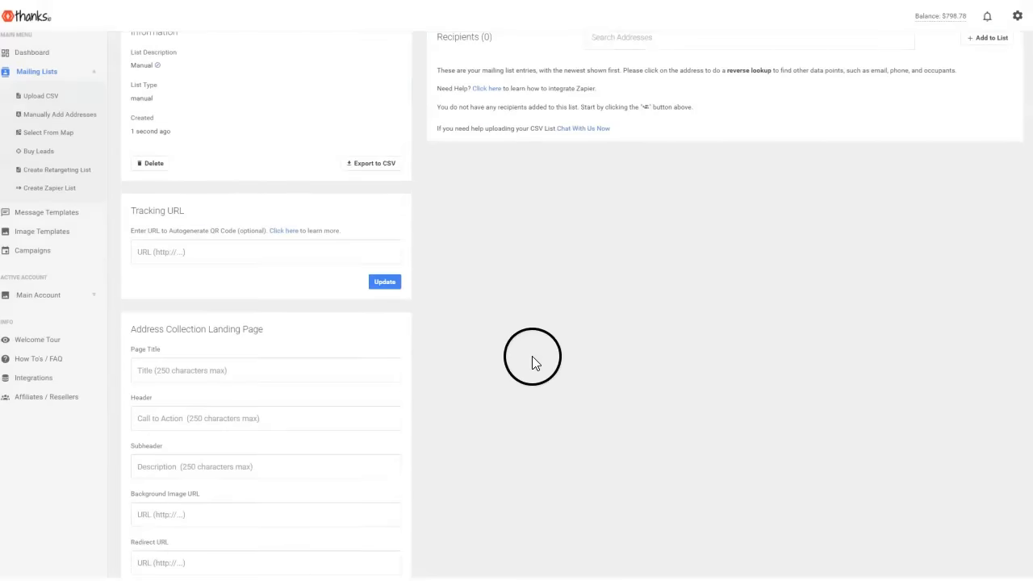
scroll(532, 356, down, 3)
- Title the address collection landing page 'Landing Page', then review the redirect link and header fields
click(157, 430)
text(Landing)
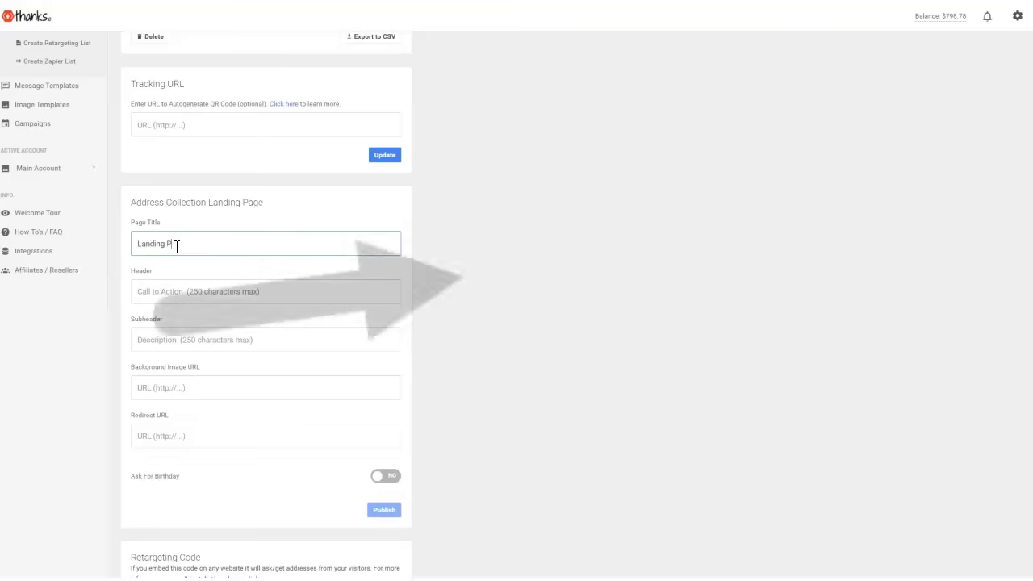
text(Pasge)
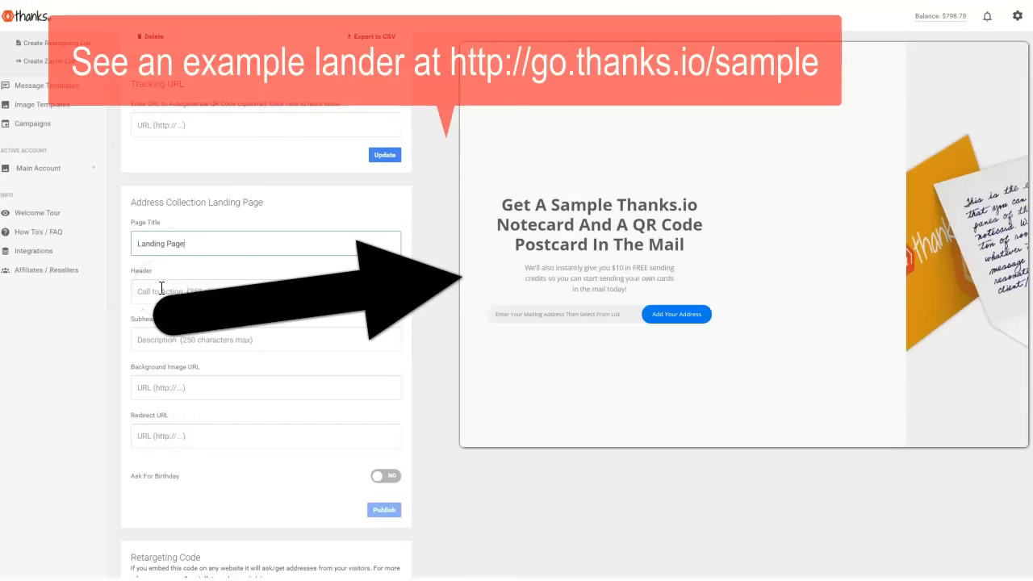
click(191, 430)
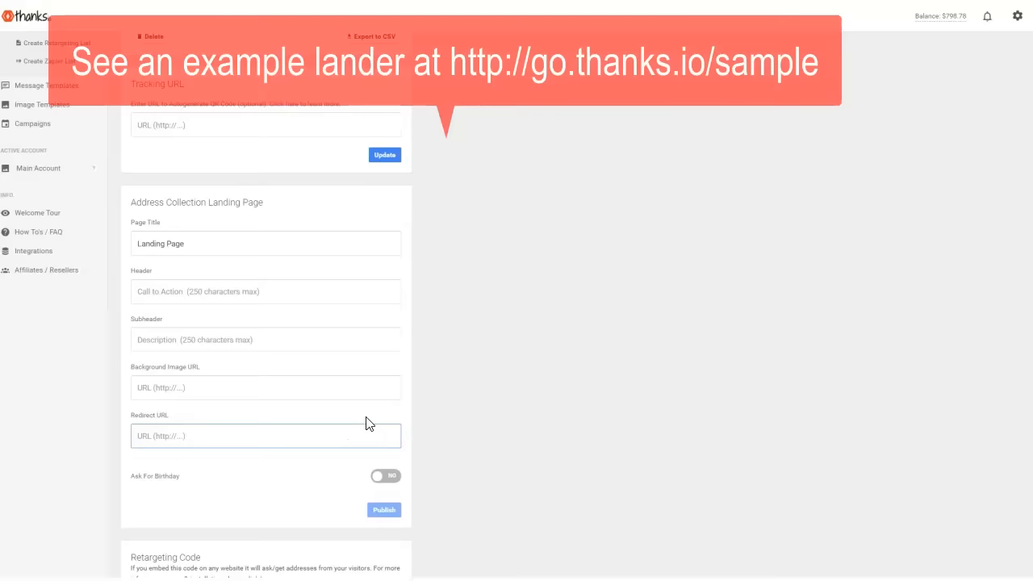
click(171, 290)
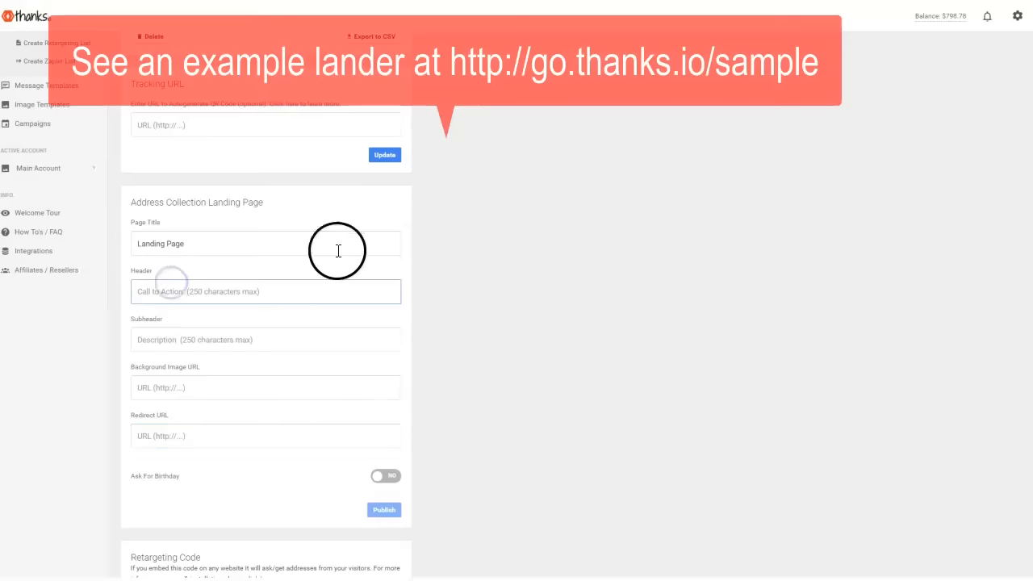
scroll(319, 377, down, 5)
scroll(319, 378, down, 3)
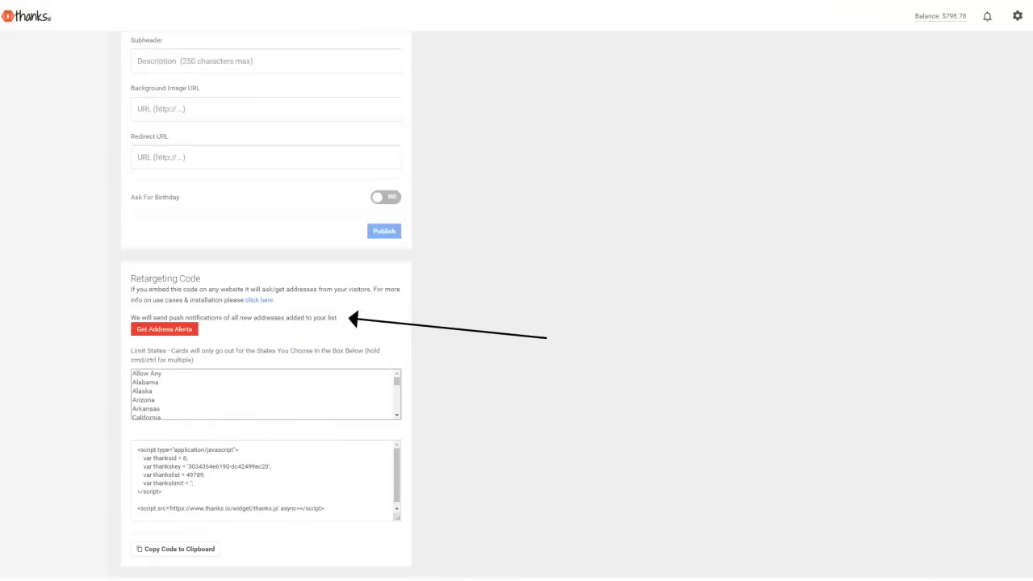
drag(139, 448, 266, 533)
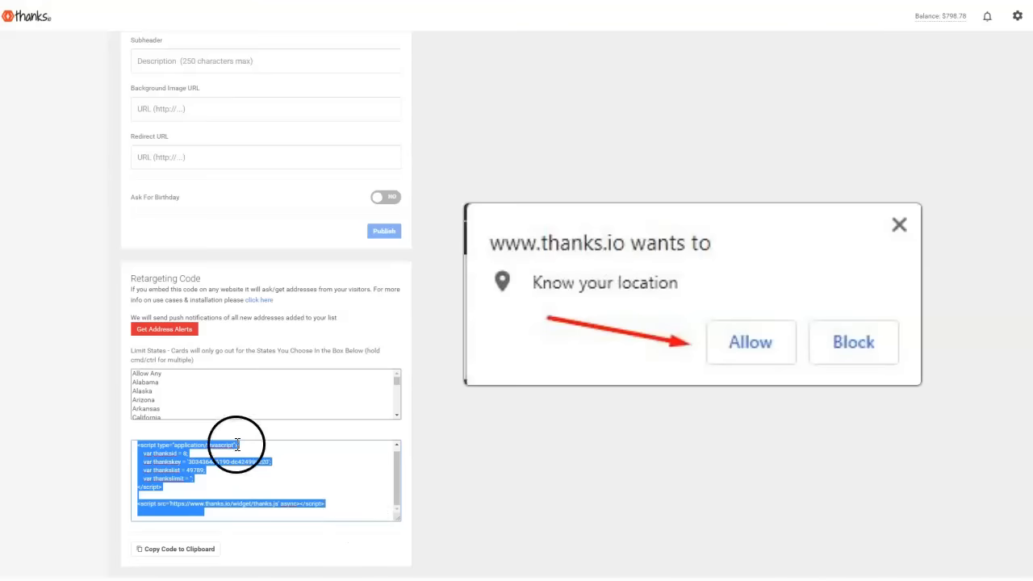
scroll(210, 481, up, 5)
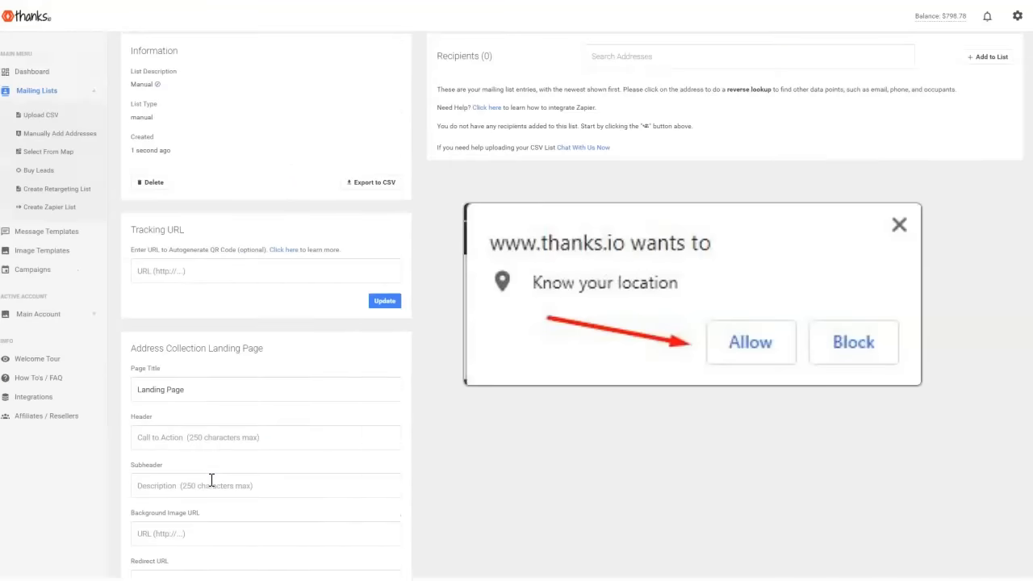
scroll(211, 481, down, 5)
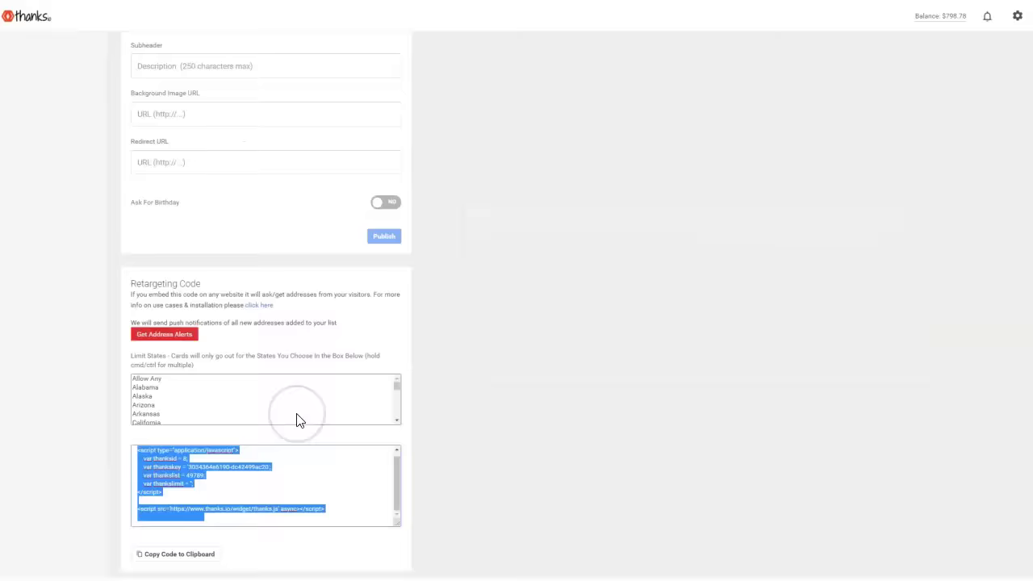
scroll(299, 418, down, 1)
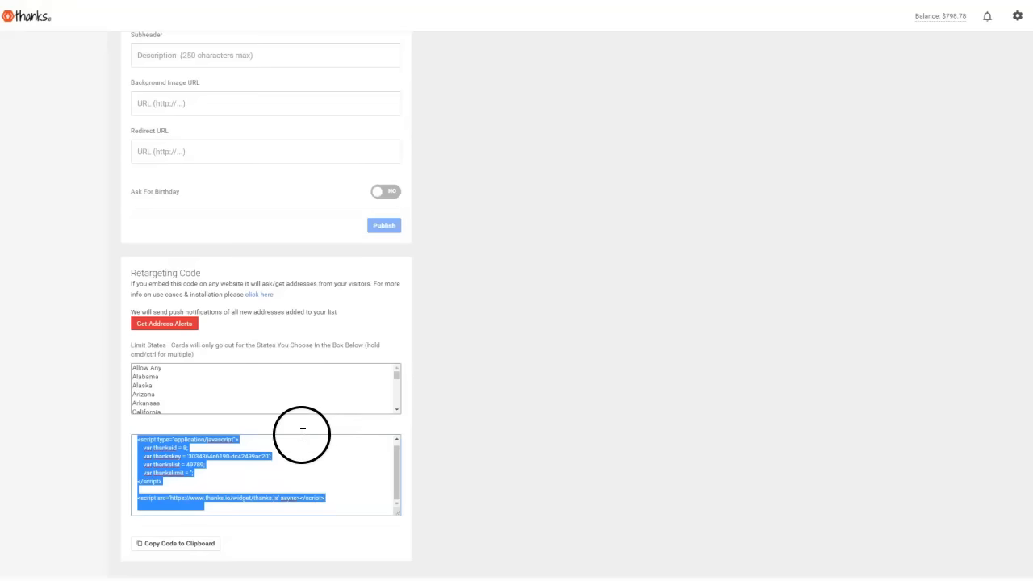
scroll(303, 435, up, 3)
scroll(330, 313, up, 5)
scroll(484, 242, up, 2)
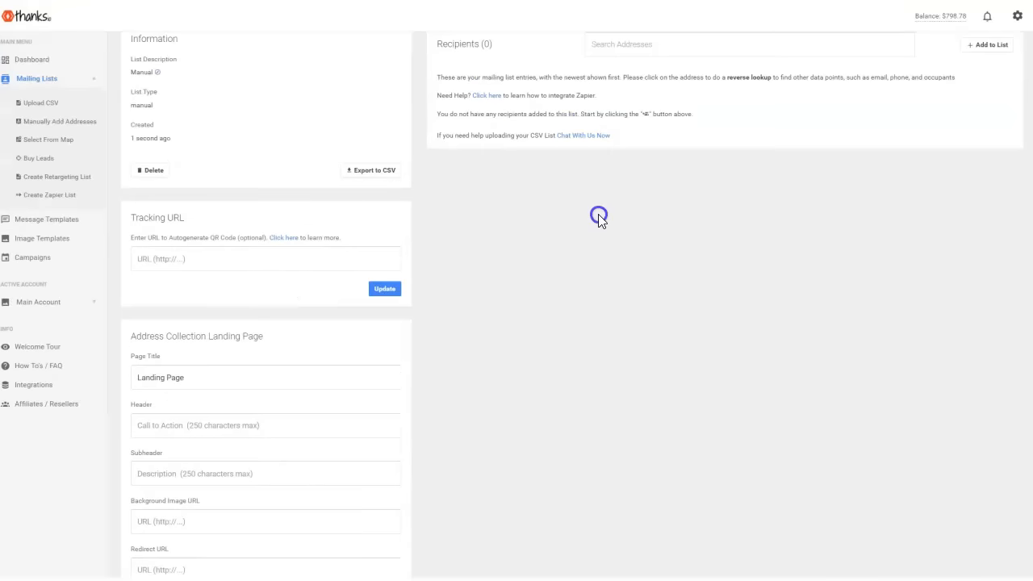
scroll(551, 303, up, 2)
scroll(420, 193, down, 10)
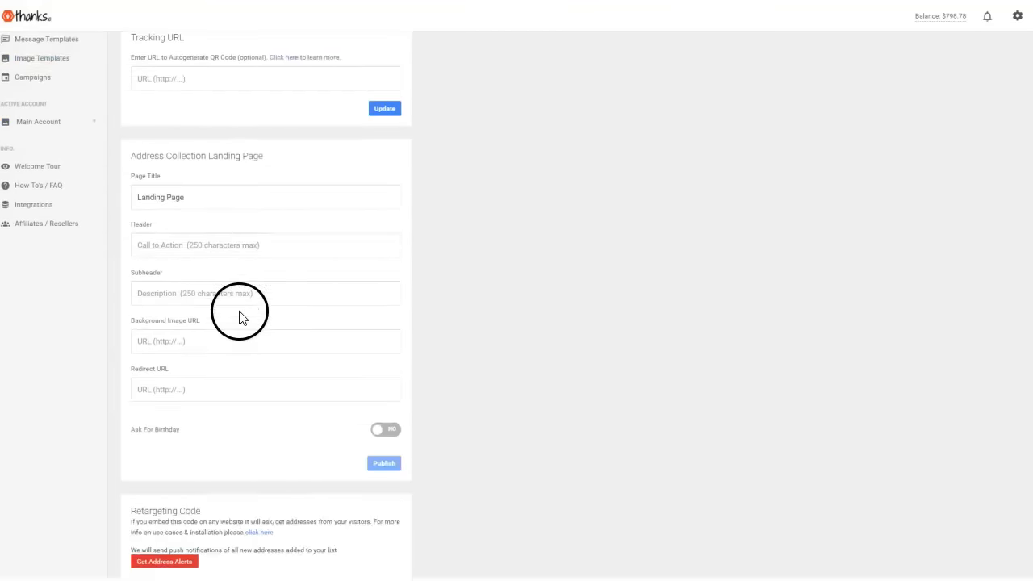
scroll(242, 322, down, 3)
scroll(290, 355, up, 5)
scroll(670, 97, up, 5)
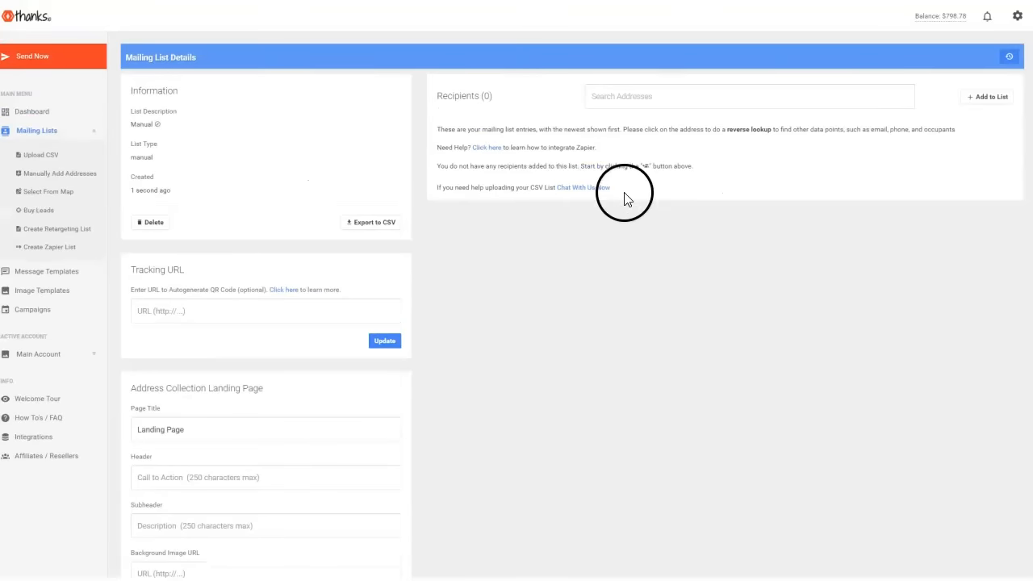
click(987, 97)
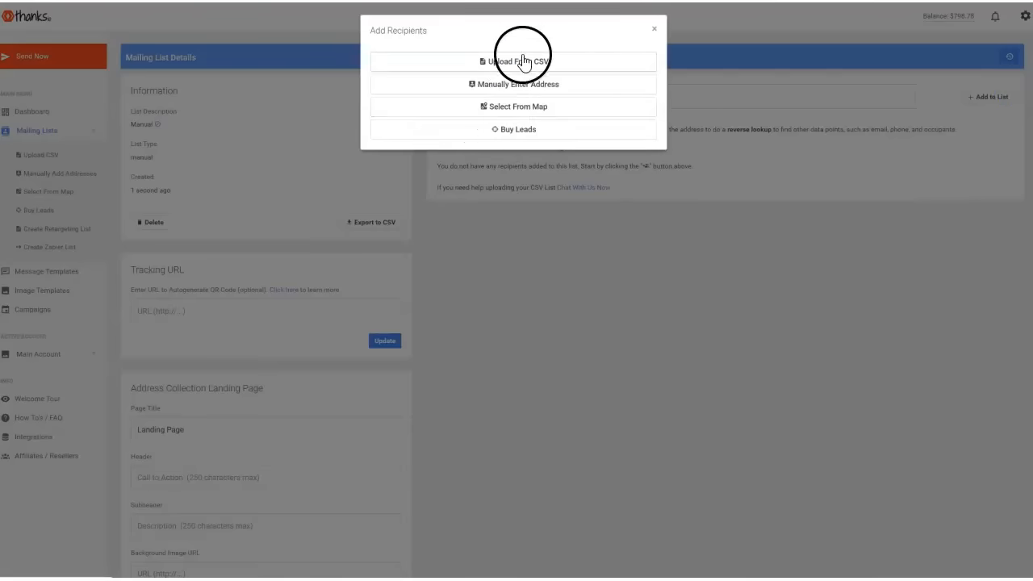
click(653, 29)
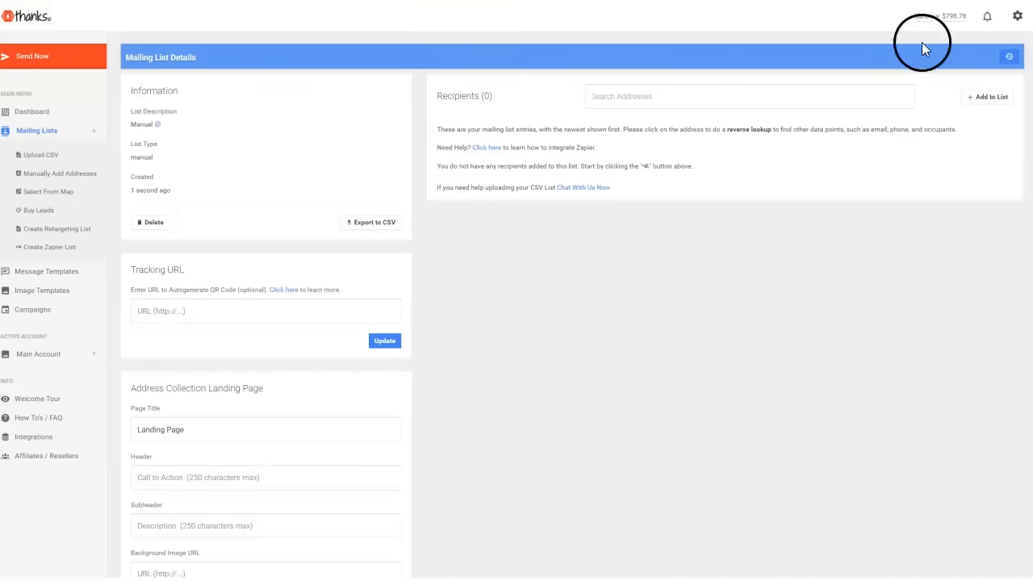
- Go to account Settings and review the Postcard Preferences, including the Default Recipient Country choices
click(1016, 18)
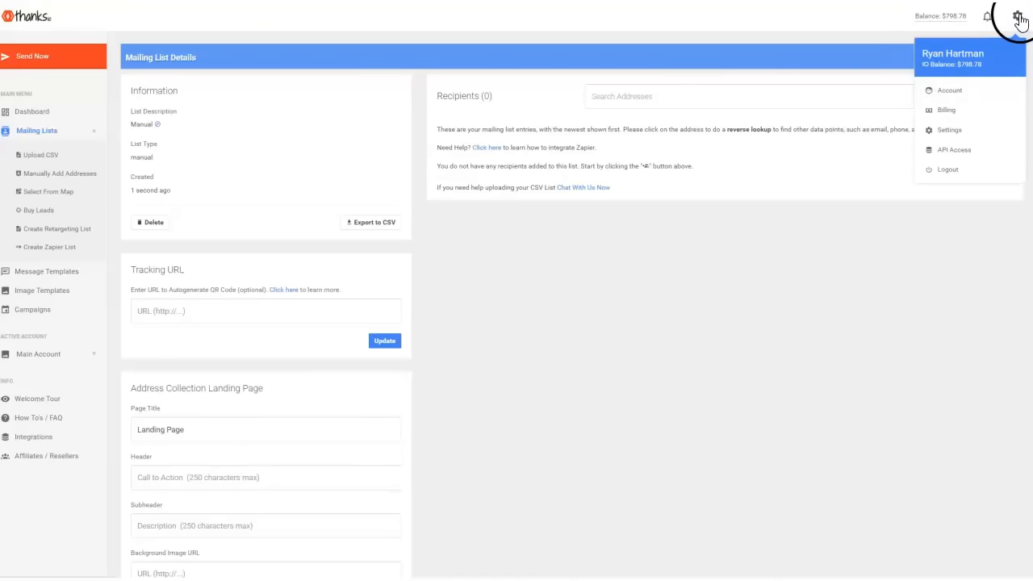
click(949, 129)
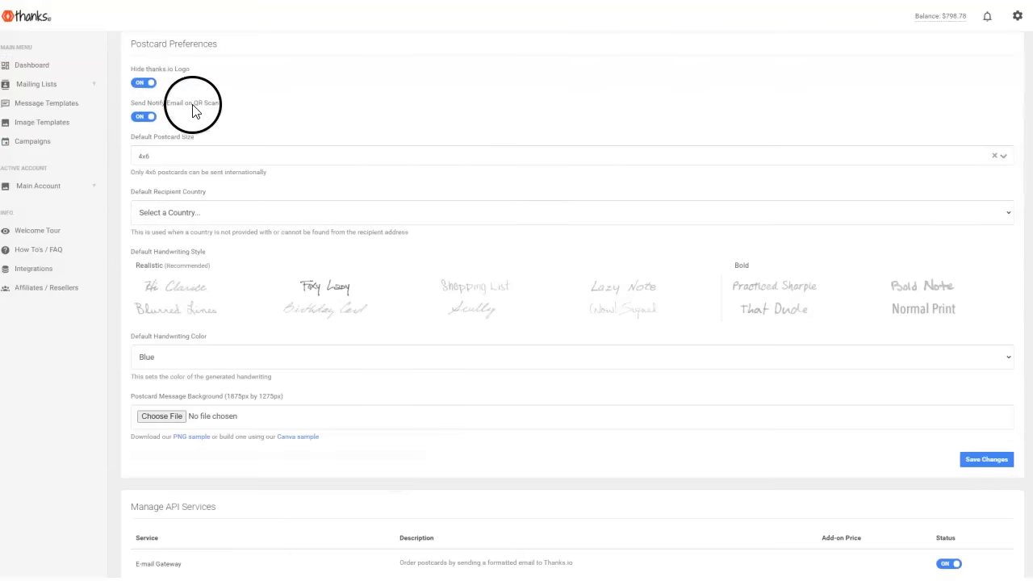
scroll(161, 113, down, 1)
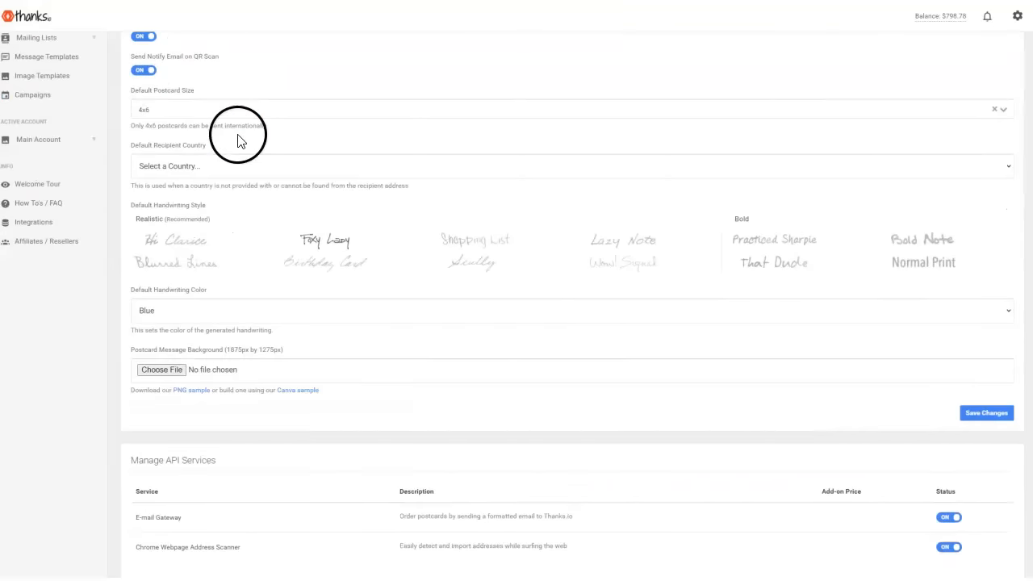
scroll(242, 137, down, 1)
click(176, 147)
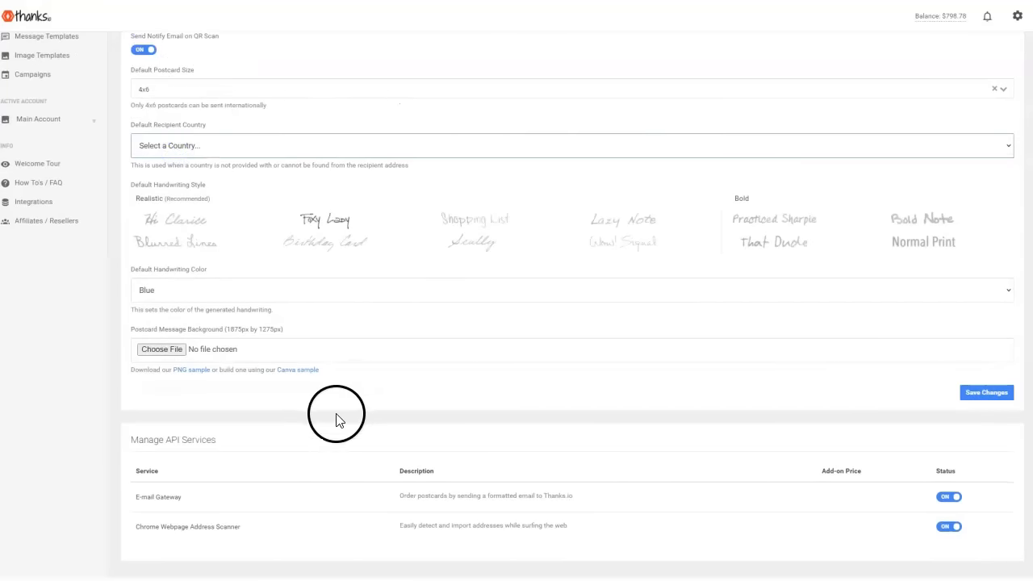
scroll(339, 420, up, 3)
- Go to Billing and choose the '$49 / mo - 49c cards 50% OFF' subscription plan
click(1017, 16)
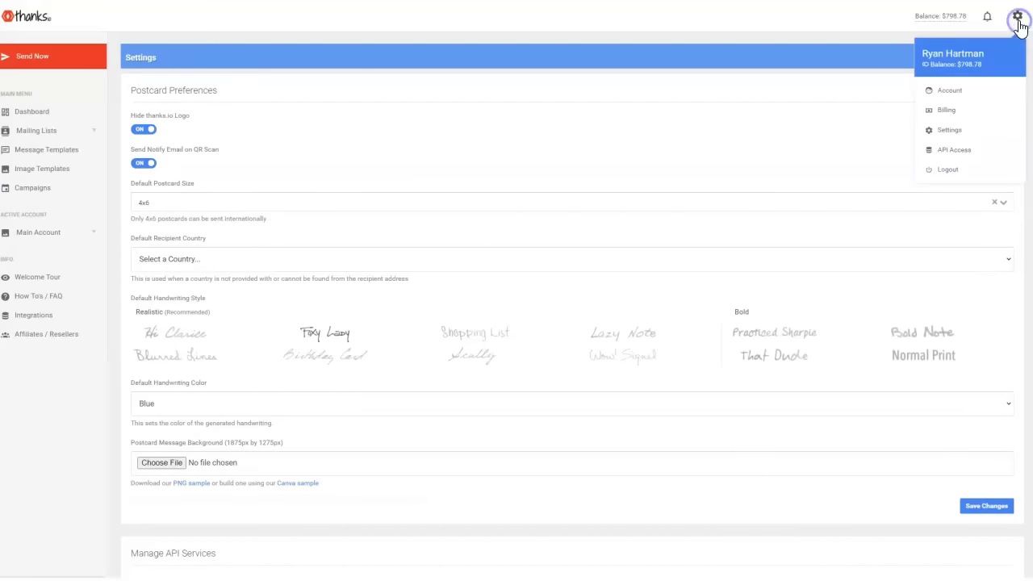
click(960, 107)
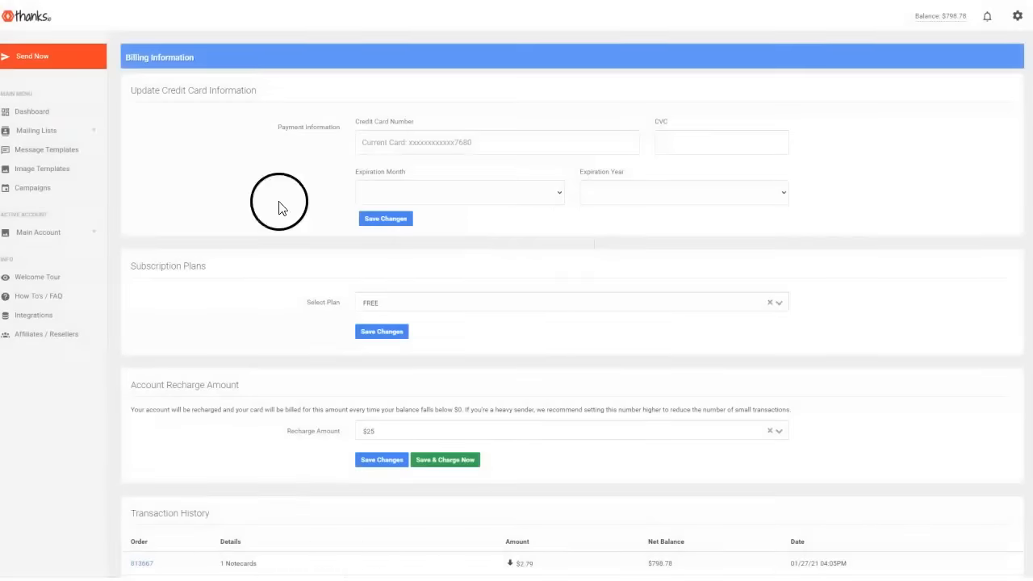
scroll(476, 214, down, 3)
click(375, 162)
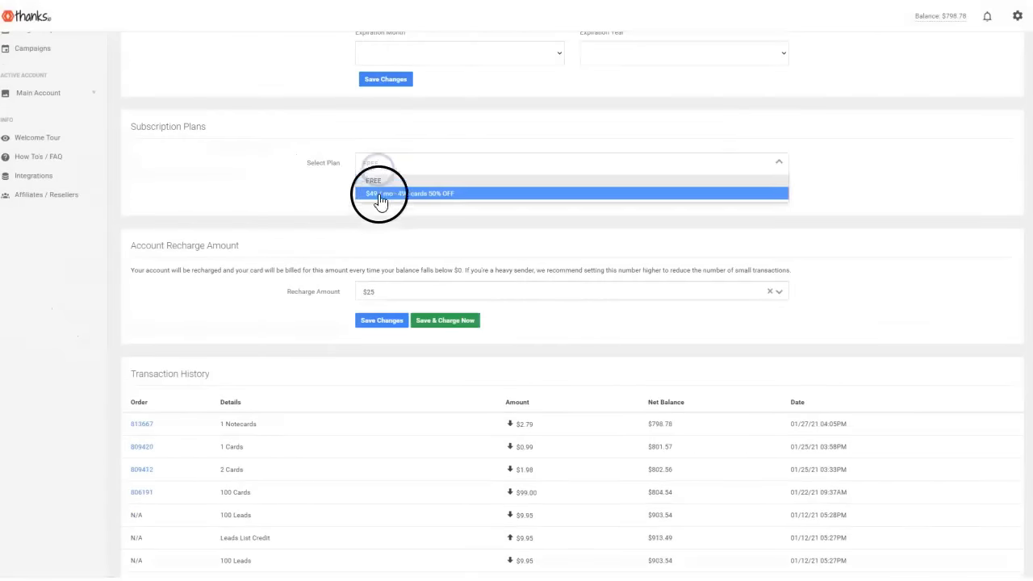
click(380, 195)
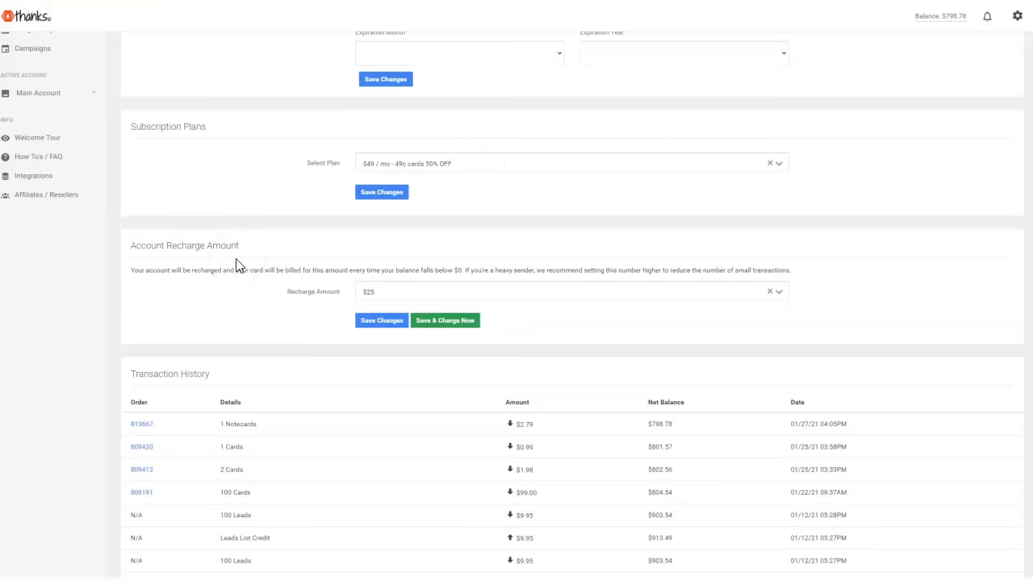
scroll(313, 291, down, 1)
- Set the recharge amount to $500, then back to $25
click(422, 201)
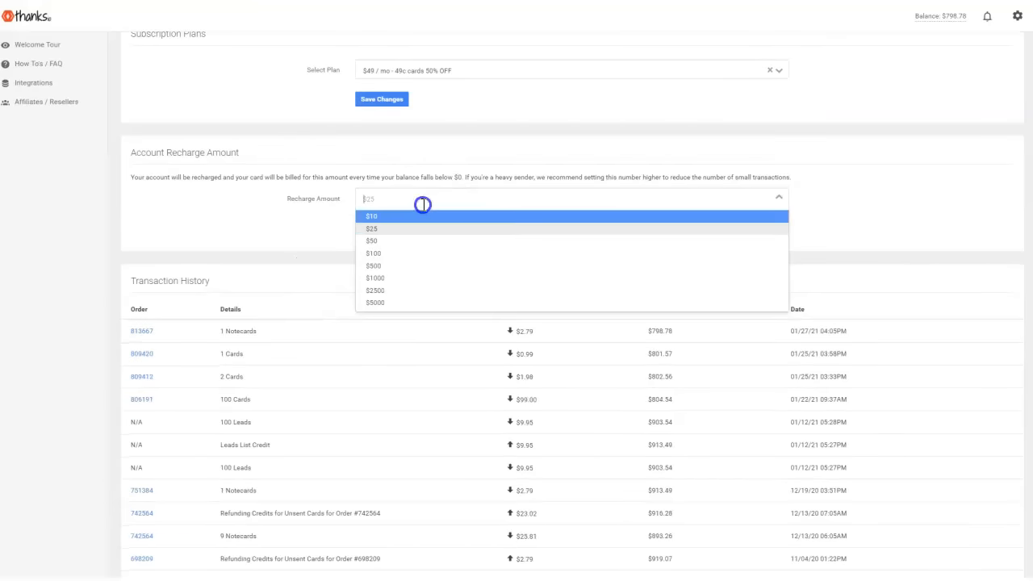
click(388, 266)
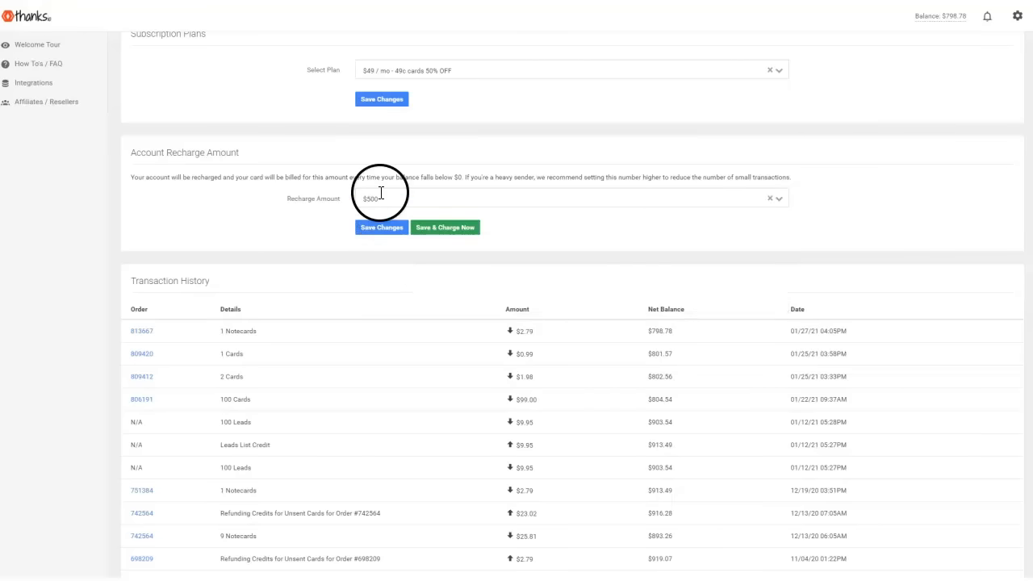
click(380, 197)
click(380, 234)
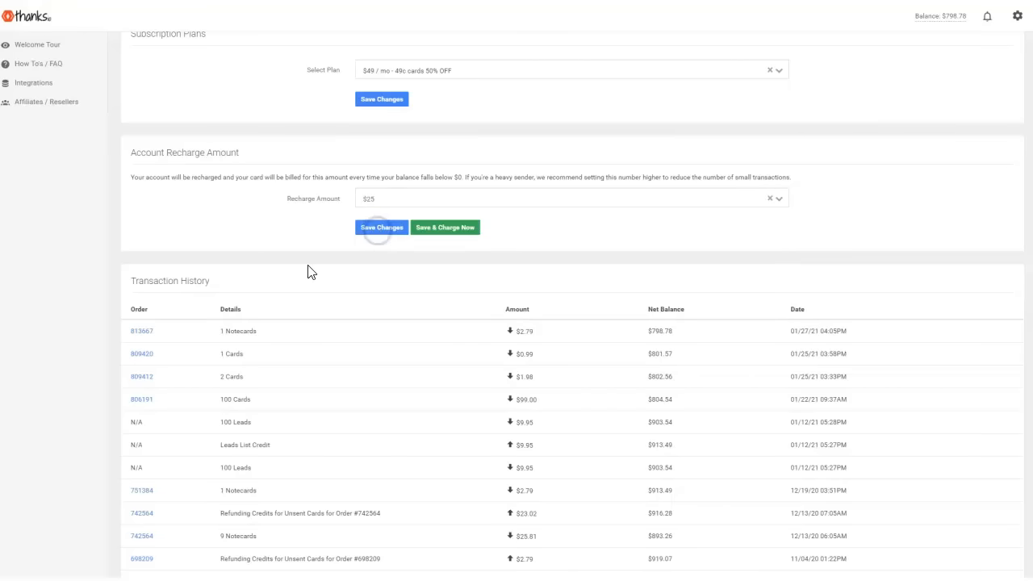
scroll(335, 285, down, 1)
scroll(335, 285, down, 5)
scroll(335, 284, down, 5)
scroll(330, 280, down, 3)
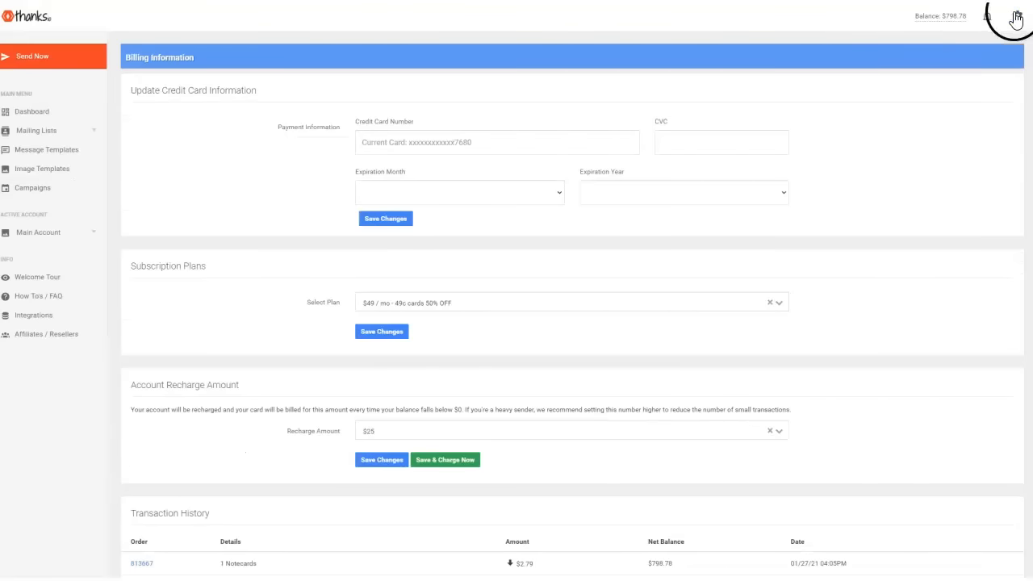
- Go to the Integrations page listing Chrome, Email, API, Zapier and other connections
click(1015, 16)
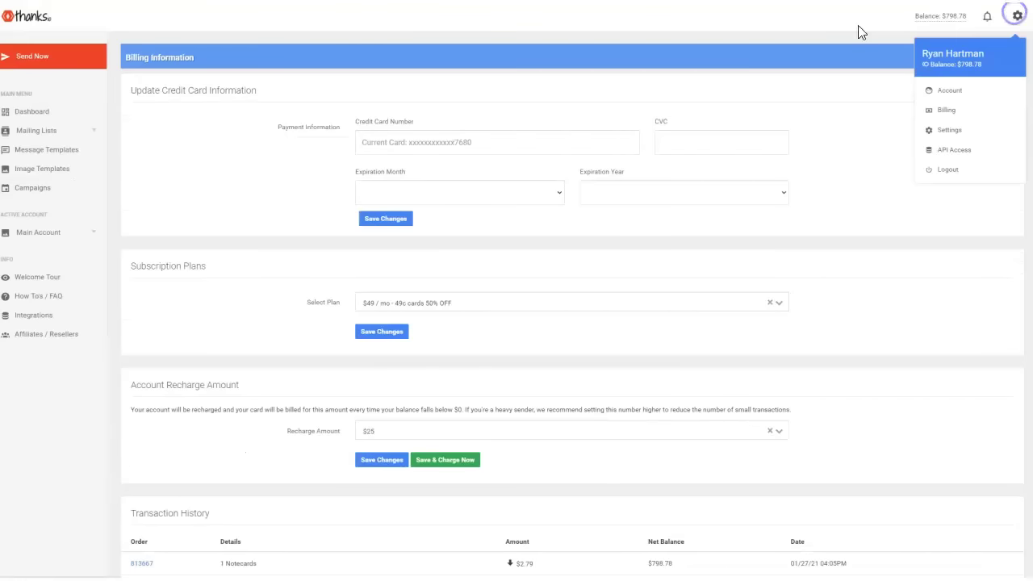
click(49, 318)
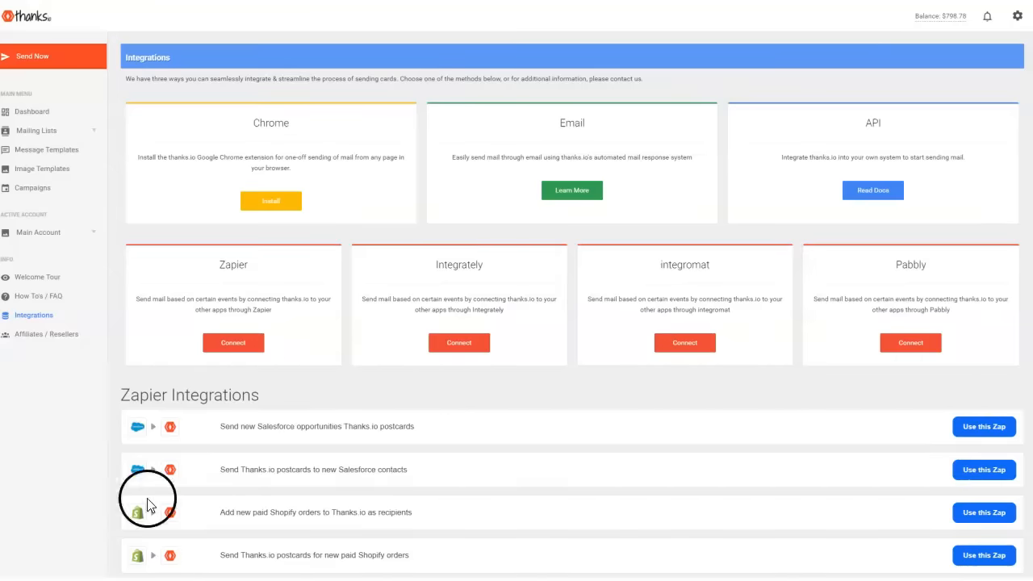
scroll(327, 318, down, 1)
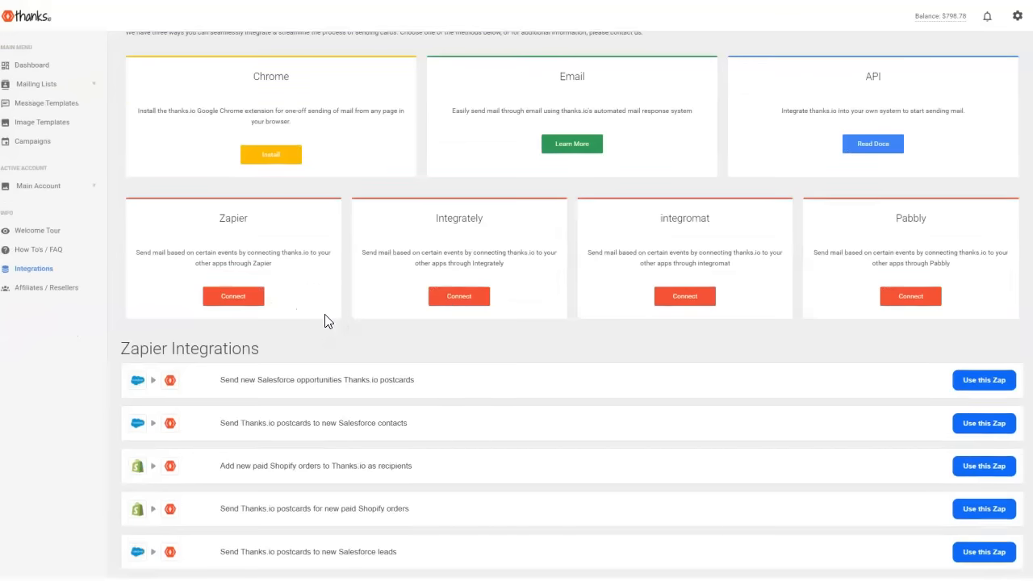
scroll(327, 319, down, 1)
scroll(326, 320, up, 3)
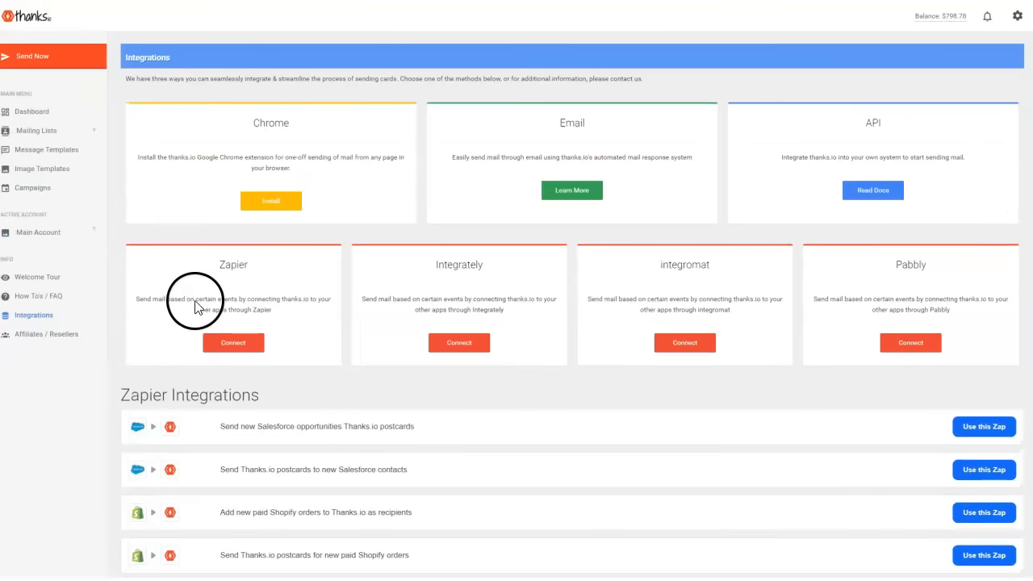
scroll(347, 342, down, 2)
scroll(349, 347, down, 2)
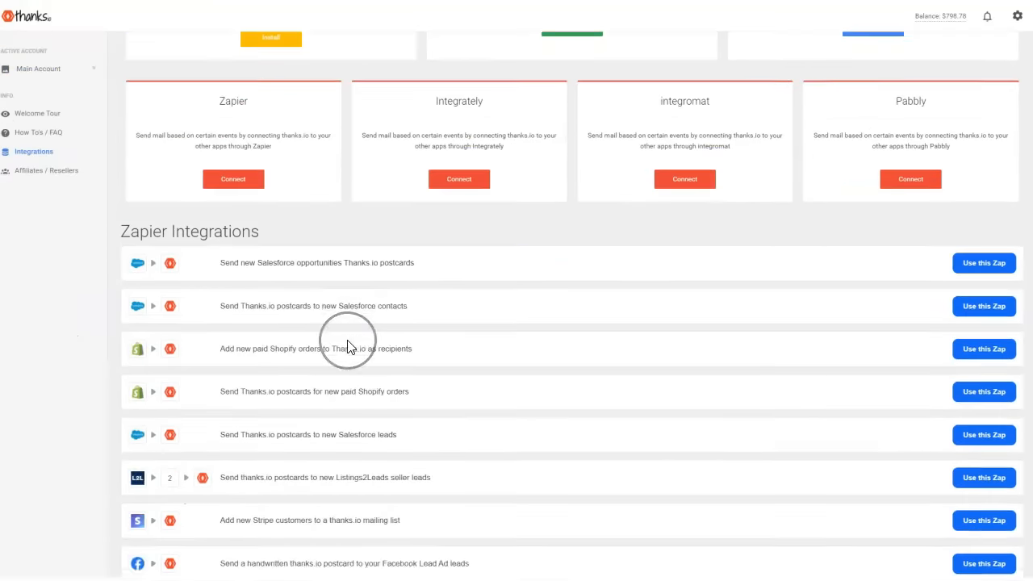
scroll(349, 347, down, 3)
scroll(349, 347, down, 3)
scroll(350, 347, up, 8)
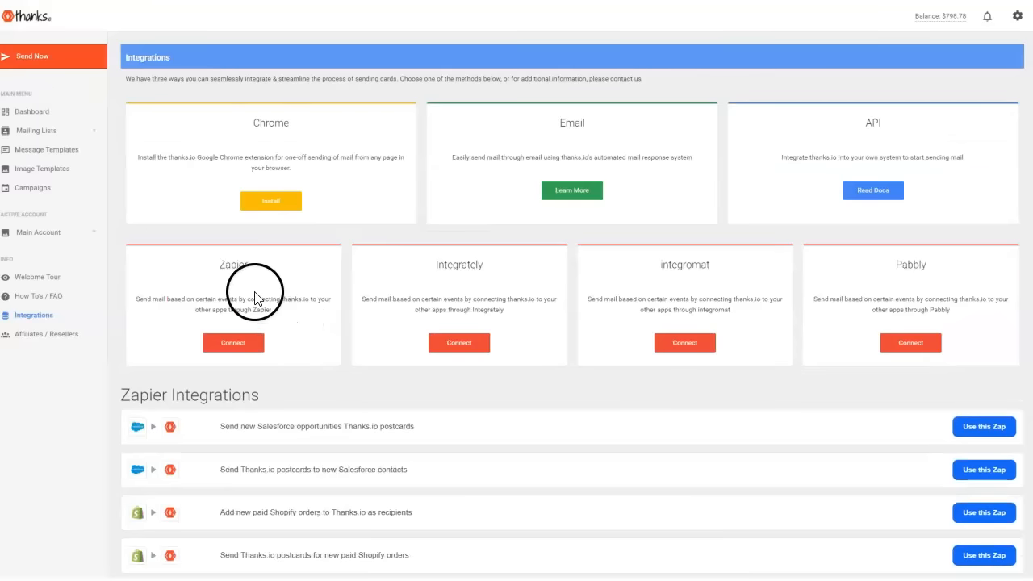